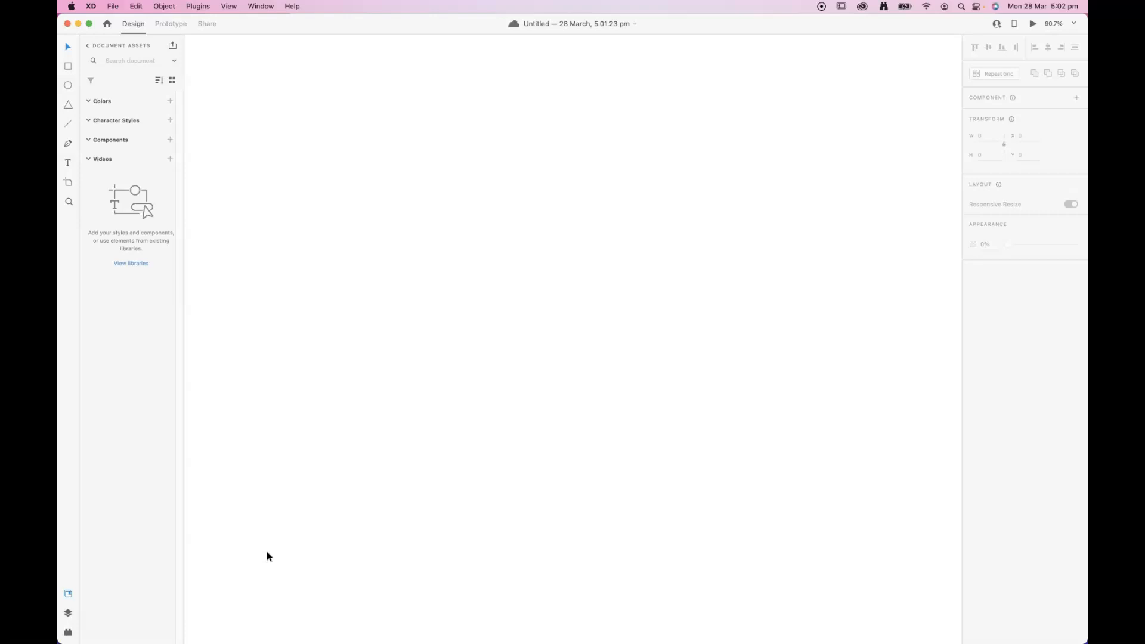
# Create an iPhone 13, 12 Pro Max artboard on the empty canvas
pyautogui.click(310, 521)
pyautogui.click(68, 183)
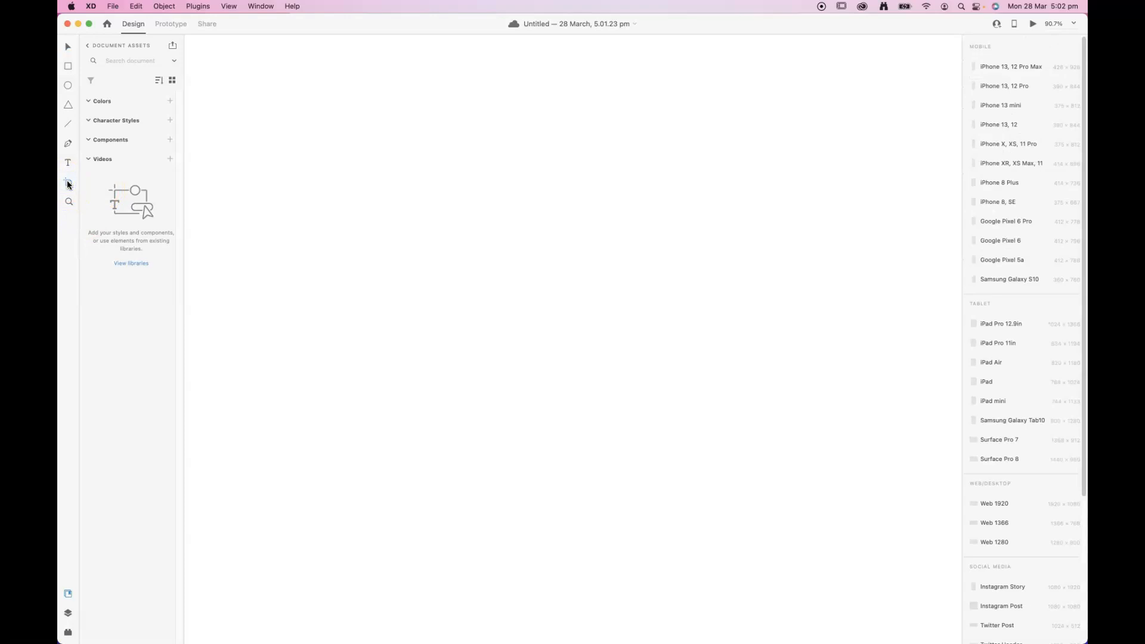
pyautogui.click(997, 67)
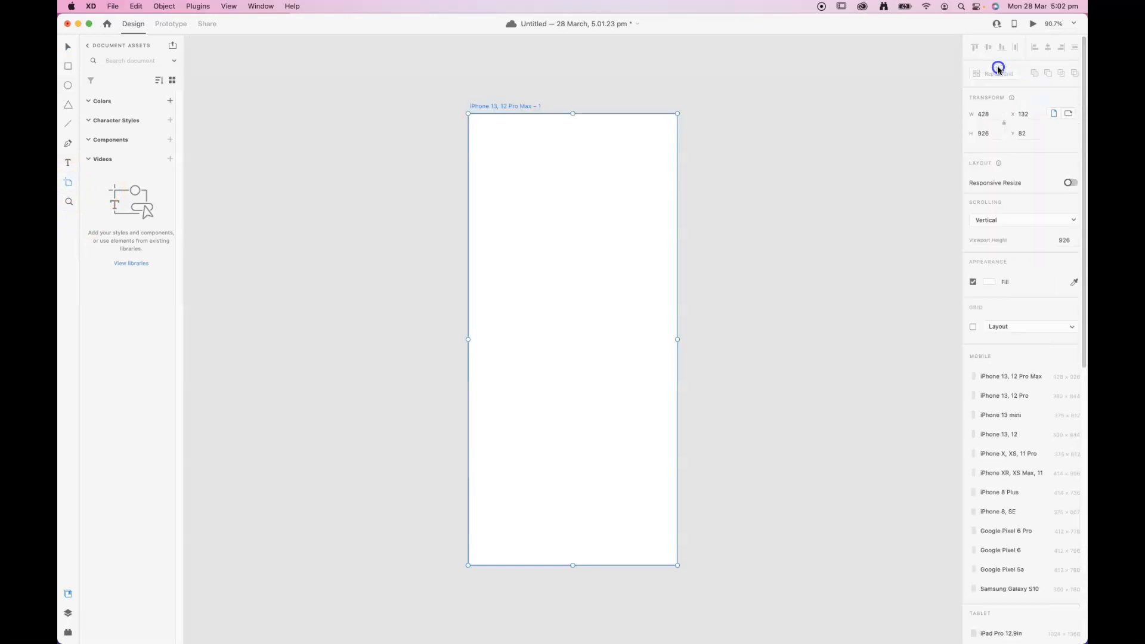
pyautogui.click(629, 156)
pyautogui.moveTo(339, 24); pyautogui.dragTo(342, 26)
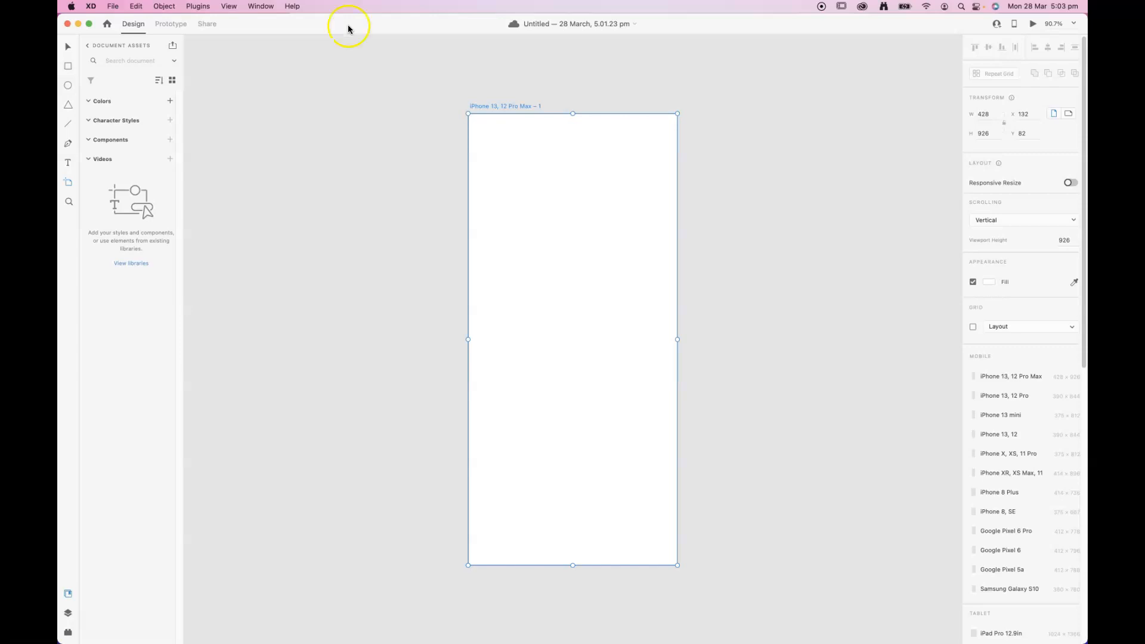
pyautogui.click(362, 100)
pyautogui.click(281, 104)
pyautogui.press('super+z')
pyautogui.click(68, 46)
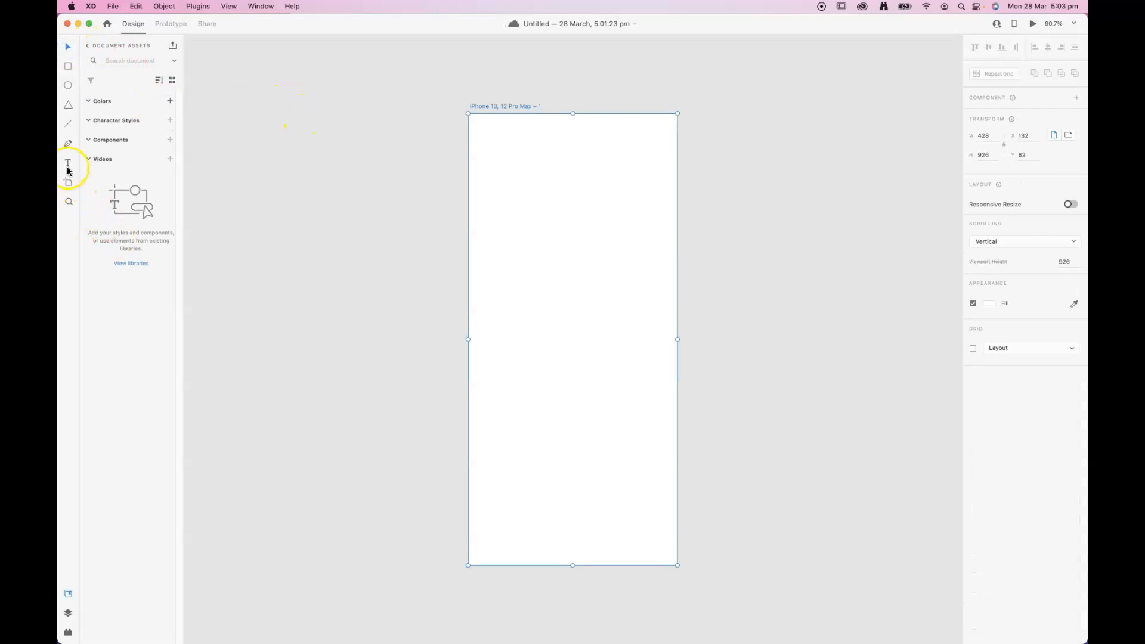
# Show the artboard's layout grid and draw a 428-wide horizontal divider line across the full artboard at about Y 88.5
pyautogui.click(68, 124)
pyautogui.click(972, 348)
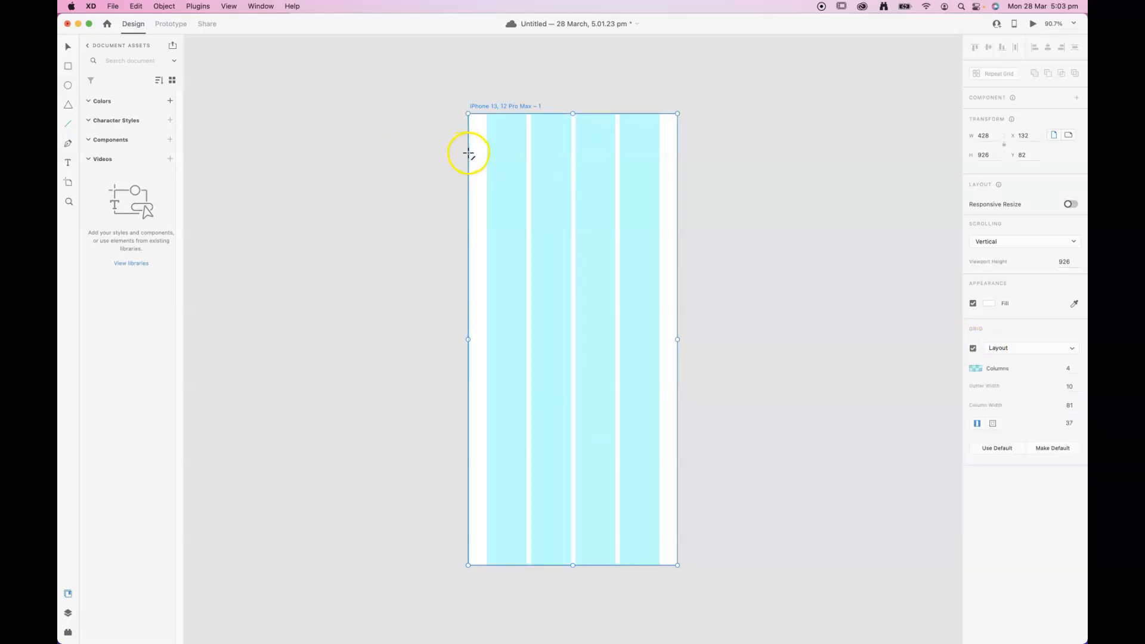
pyautogui.moveTo(467, 155); pyautogui.dragTo(677, 157)
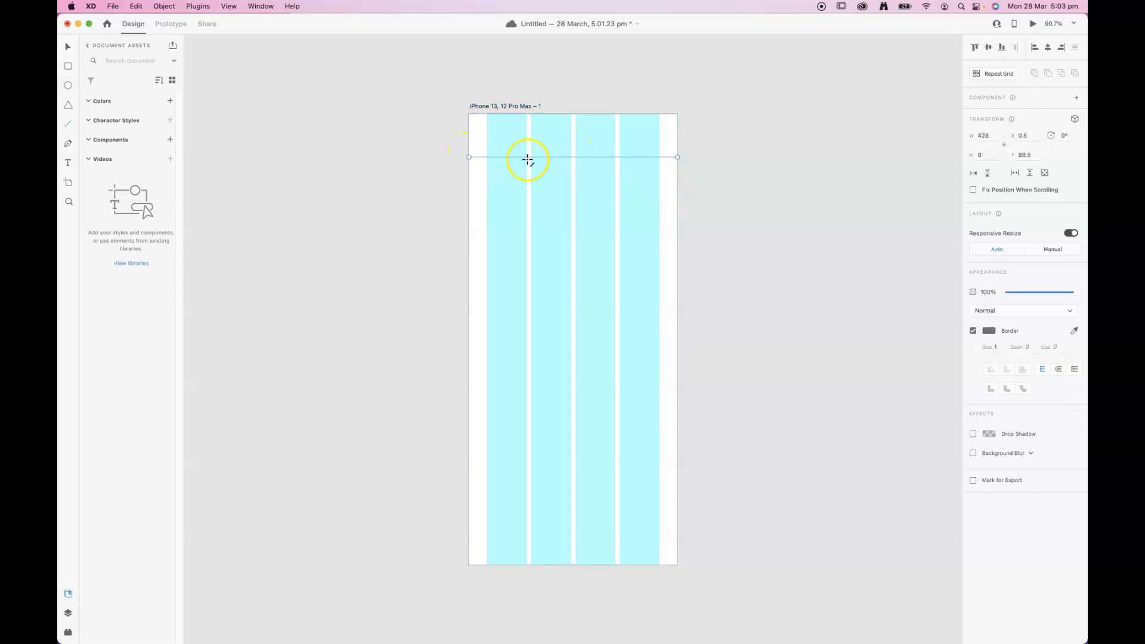
# Set the divider line's border size to 2 and its colour to light grey #D3D3D3
pyautogui.click(997, 347)
pyautogui.write('2')
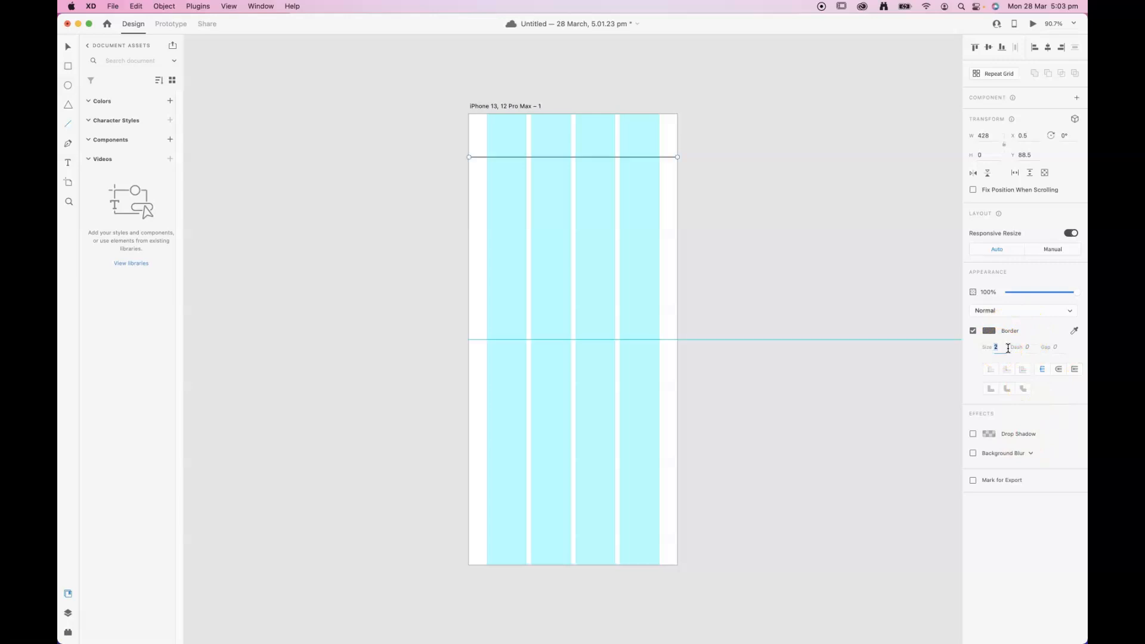
pyautogui.click(988, 330)
pyautogui.moveTo(916, 315); pyautogui.dragTo(832, 285)
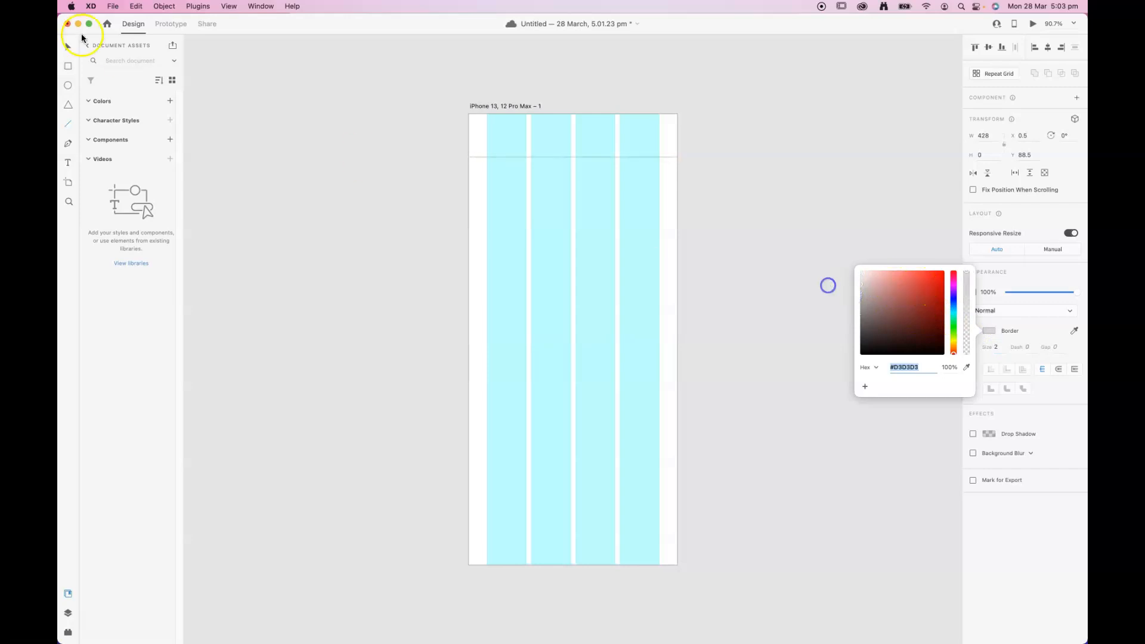
pyautogui.click(67, 45)
# Draw an 81-wide horizontal line in the header's fourth column and duplicate it downward into a stack of three menu lines
pyautogui.click(68, 123)
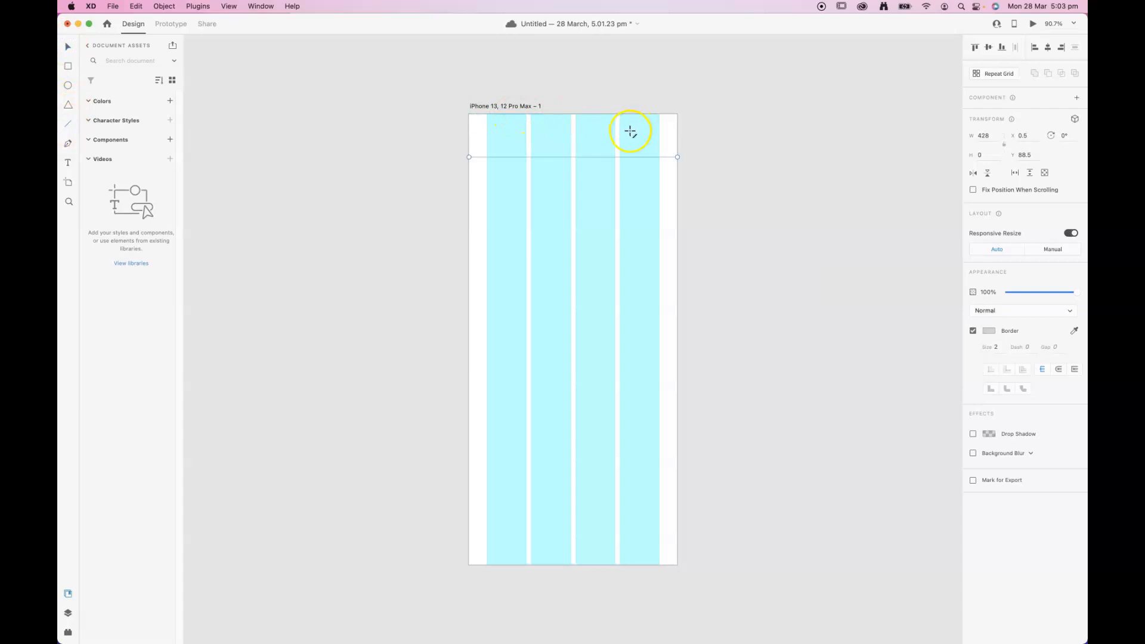
pyautogui.moveTo(619, 127); pyautogui.dragTo(658, 126)
pyautogui.click(71, 45)
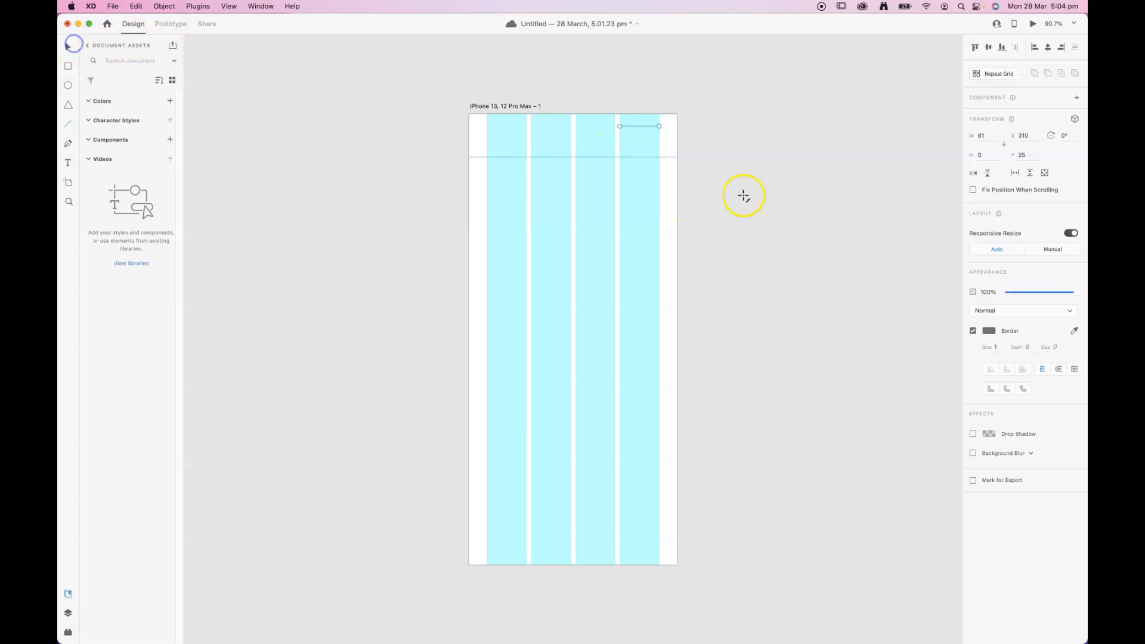
pyautogui.click(65, 49)
pyautogui.moveTo(649, 126)
pyautogui.mouseDown()
pyautogui.moveTo(648, 145)
pyautogui.moveTo(650, 125)
pyautogui.mouseUp()
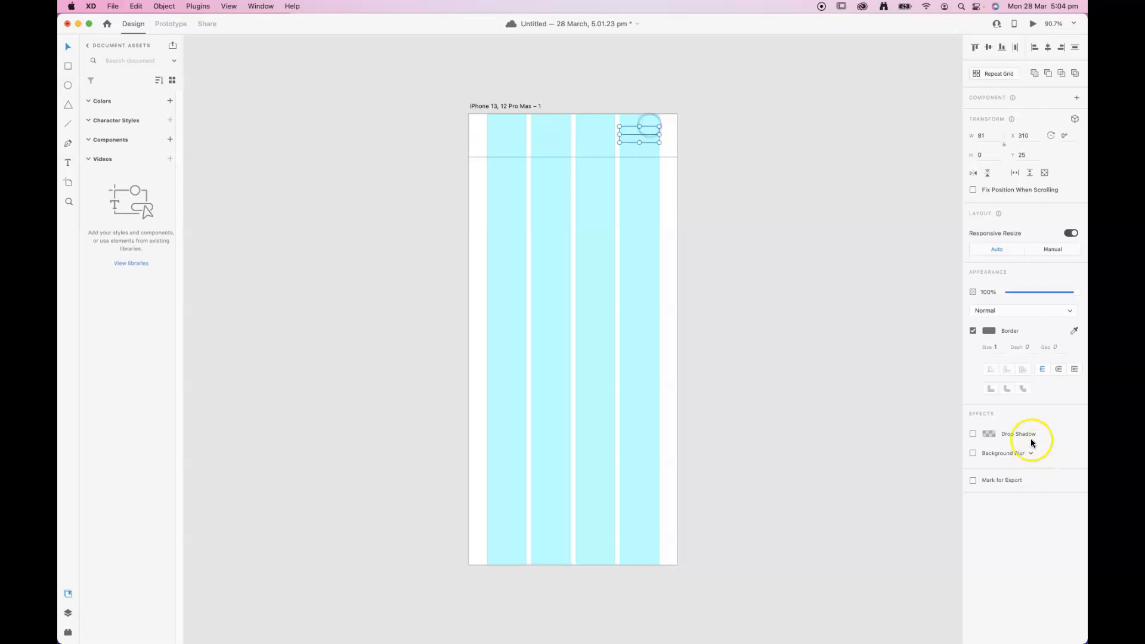
# Give the three menu lines a border size of 6 with round caps and shrink them to 29 wide within the column
pyautogui.click(1000, 348)
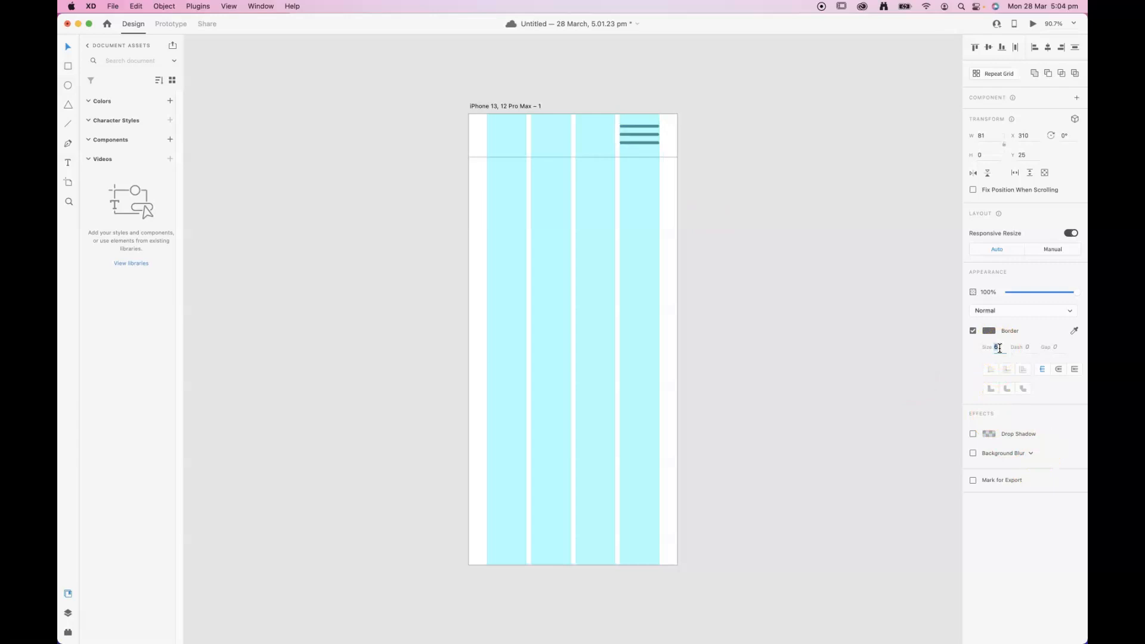
pyautogui.click(1058, 370)
pyautogui.moveTo(659, 135); pyautogui.dragTo(647, 130)
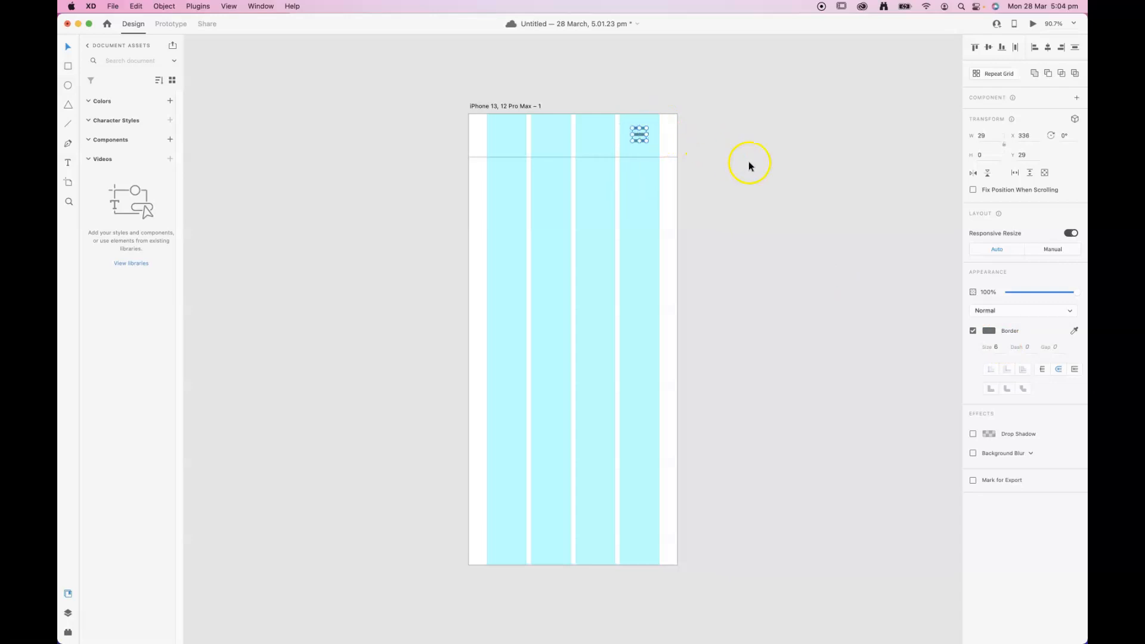
# Nudge the three menu lines down 6 units and set their border colour to grey #A5A5A5
pyautogui.press('Down')
pyautogui.press('Down')
pyautogui.press('Down')
pyautogui.press('Down')
pyautogui.press('Down')
pyautogui.press('Down')
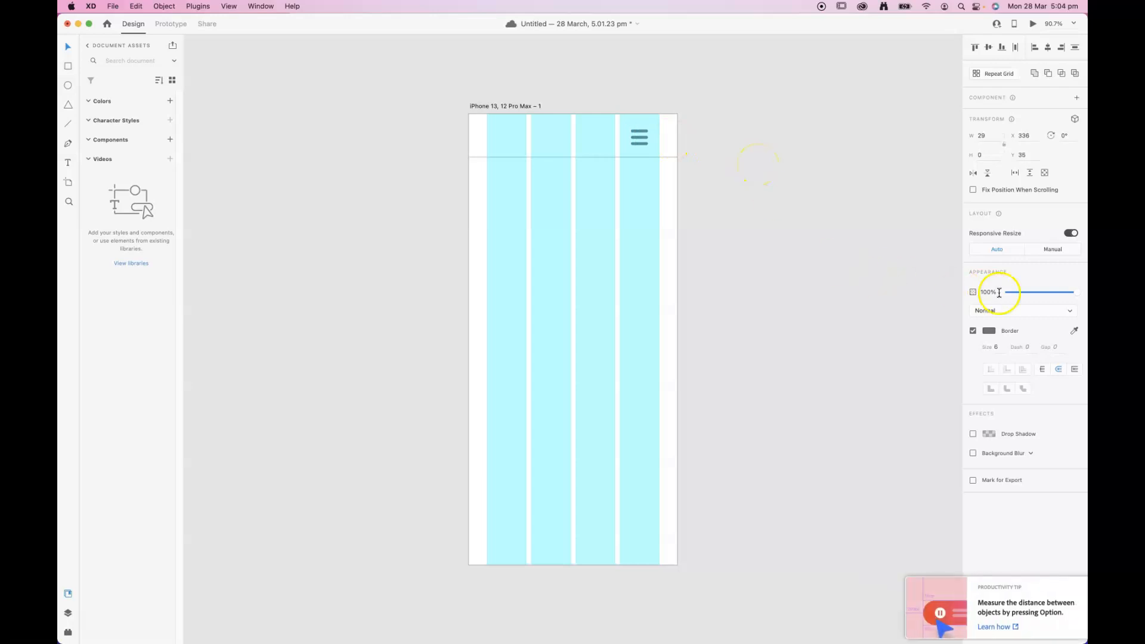
pyautogui.click(989, 330)
pyautogui.click(895, 293)
pyautogui.moveTo(894, 292); pyautogui.dragTo(829, 302)
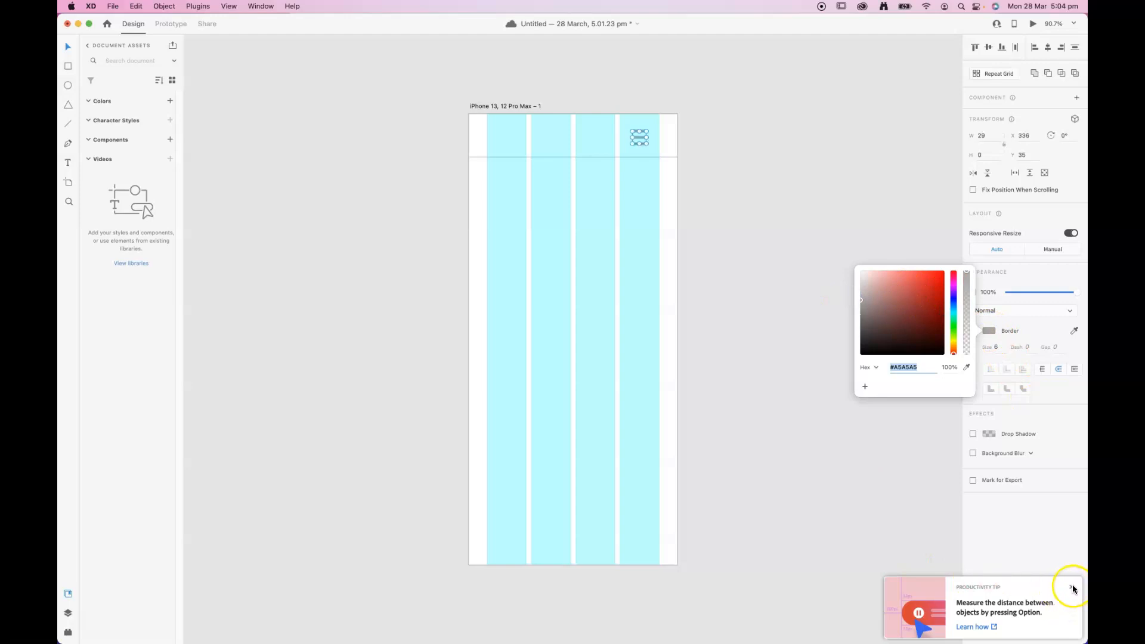
pyautogui.click(1074, 590)
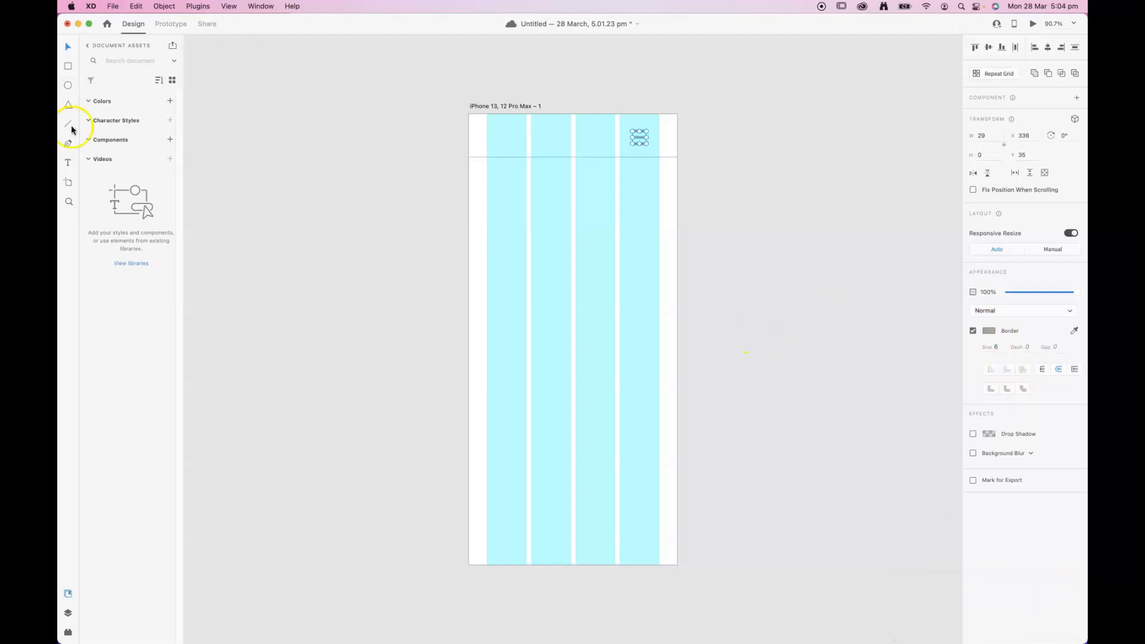
# Add the text "myApp" to the header at the start of the first column
pyautogui.click(68, 163)
pyautogui.click(486, 137)
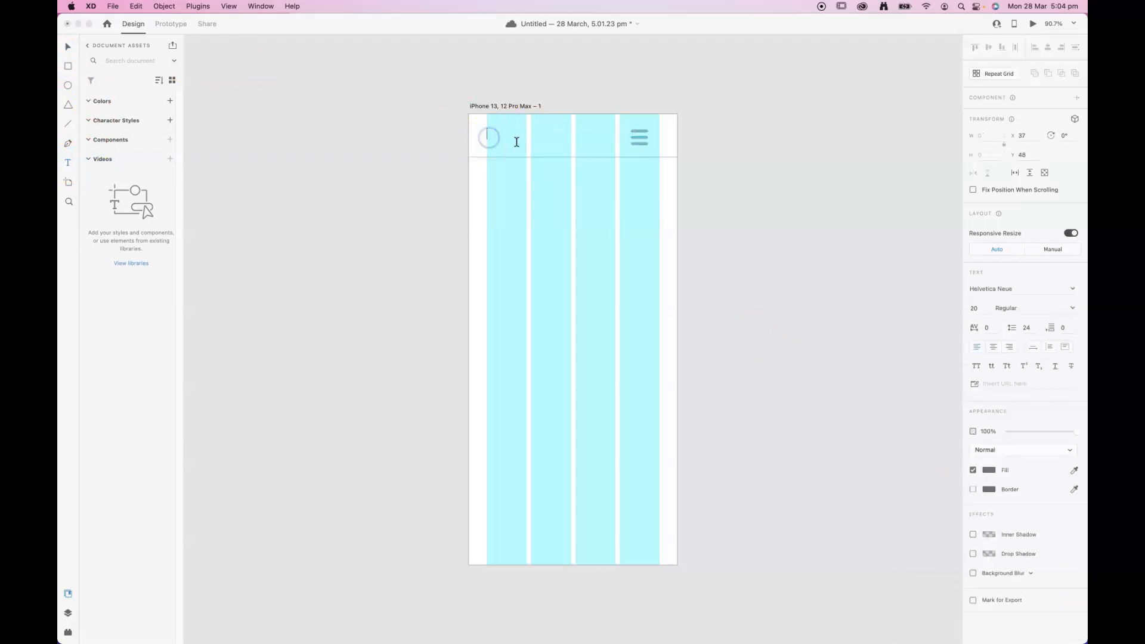
pyautogui.write('myApp')
pyautogui.press('Escape')
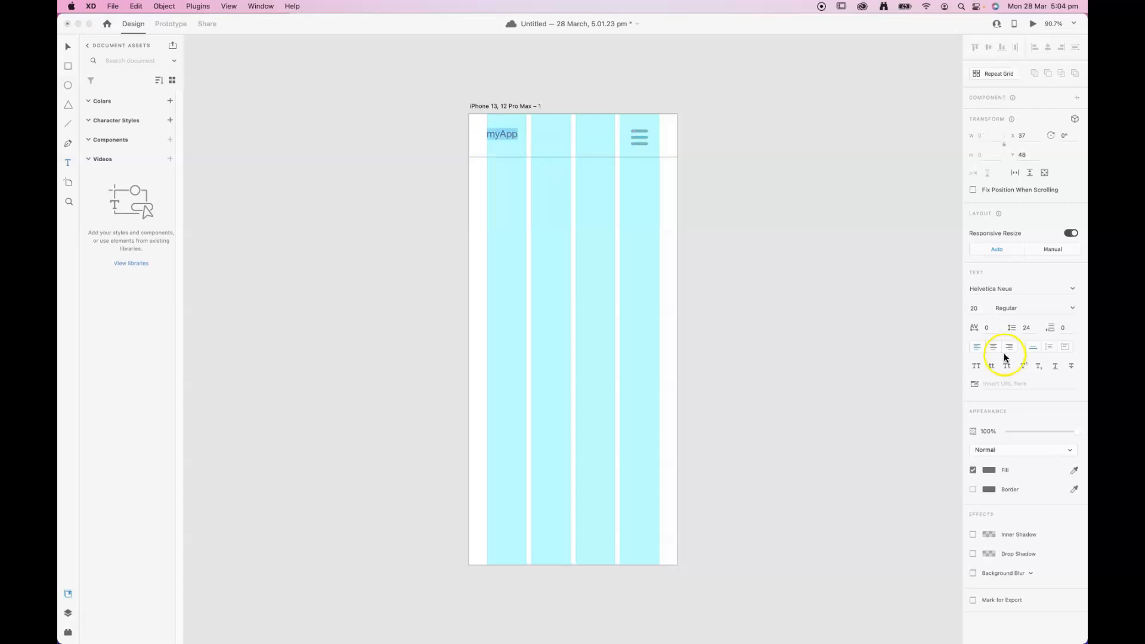
# Set the "myApp" text to the Montserrat font in the Black weight
pyautogui.click(1016, 289)
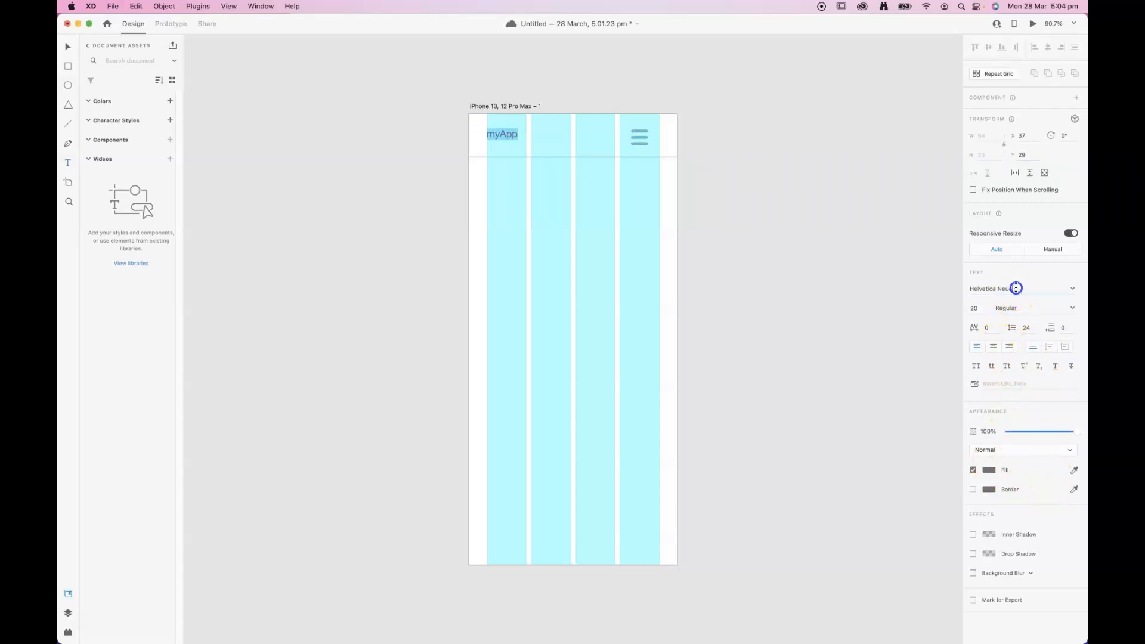
pyautogui.write('Montserrat')
pyautogui.press('Return')
pyautogui.click(1072, 308)
pyautogui.click(1005, 372)
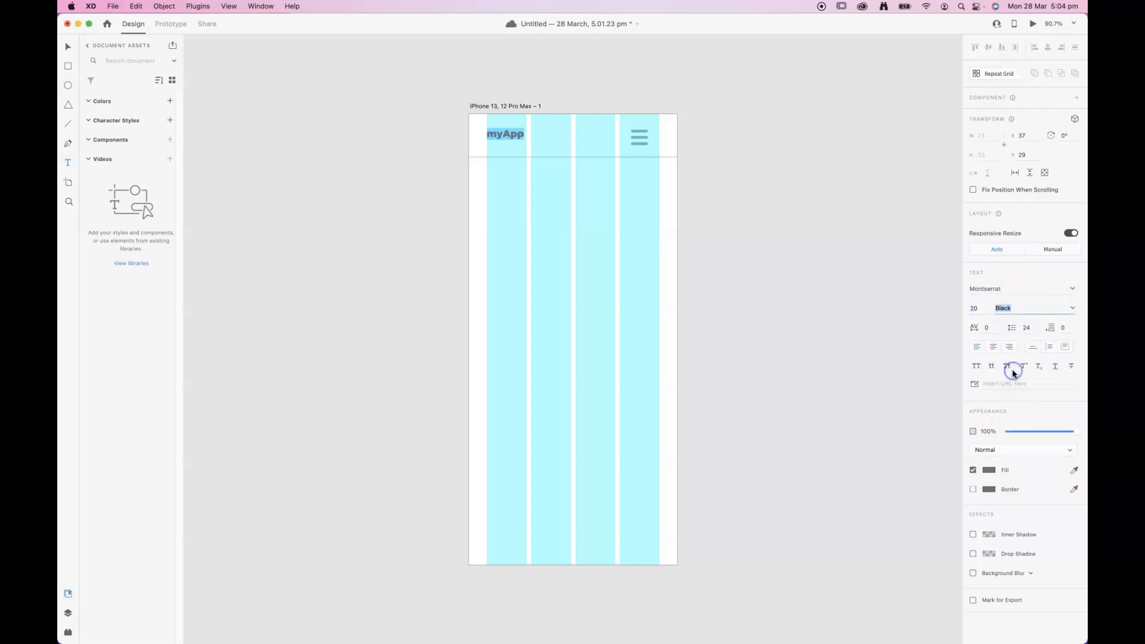
# Move the "myApp" title down to Y 37 in line with the menu icon, keeping it at the first column's edge
pyautogui.click(68, 47)
pyautogui.click(68, 44)
pyautogui.moveTo(496, 133); pyautogui.dragTo(516, 136)
pyautogui.click(296, 102)
pyautogui.click(64, 44)
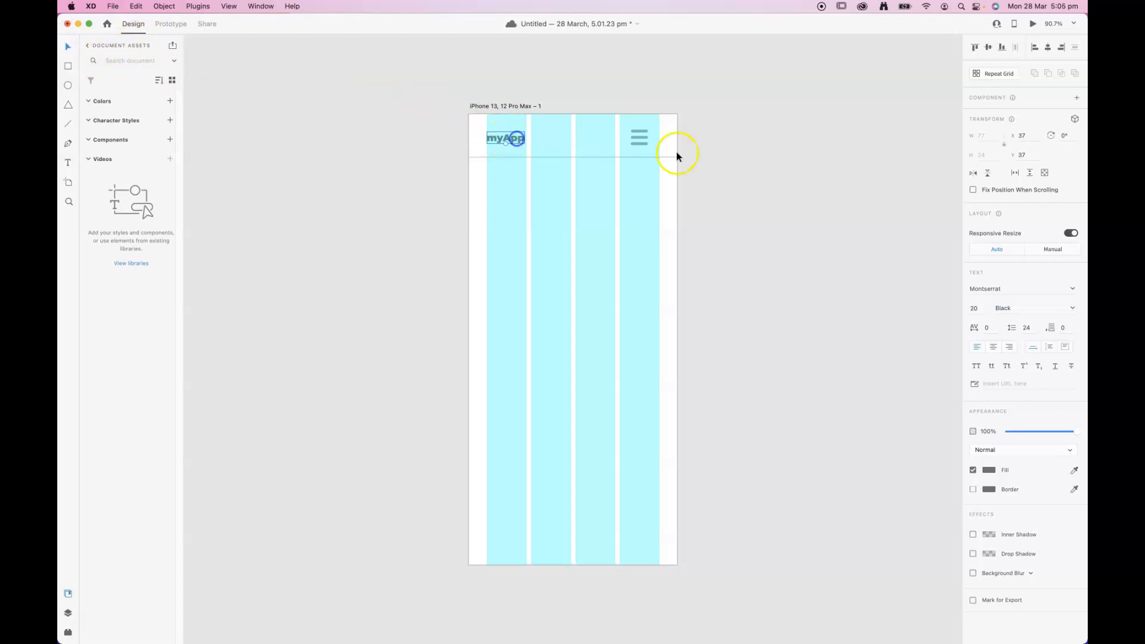
pyautogui.click(779, 184)
# Add a 354-wide area text box spanning the four columns below the divider line, containing "Home"
pyautogui.click(67, 72)
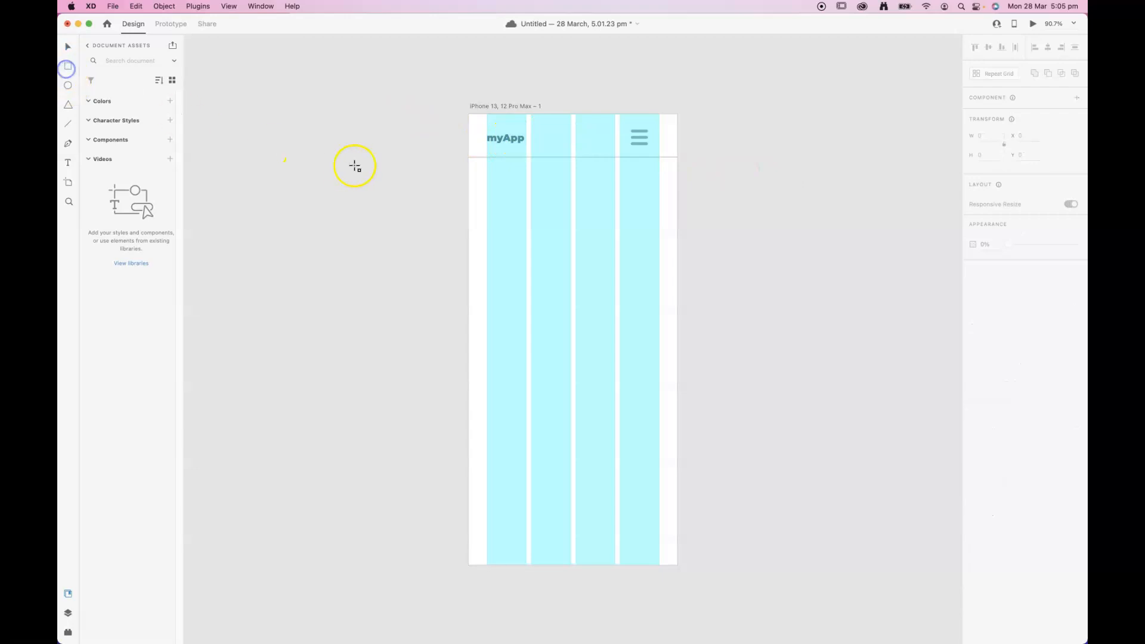
pyautogui.click(76, 83)
pyautogui.click(67, 158)
pyautogui.moveTo(486, 171); pyautogui.dragTo(660, 189)
pyautogui.click(584, 172)
pyautogui.write('Home')
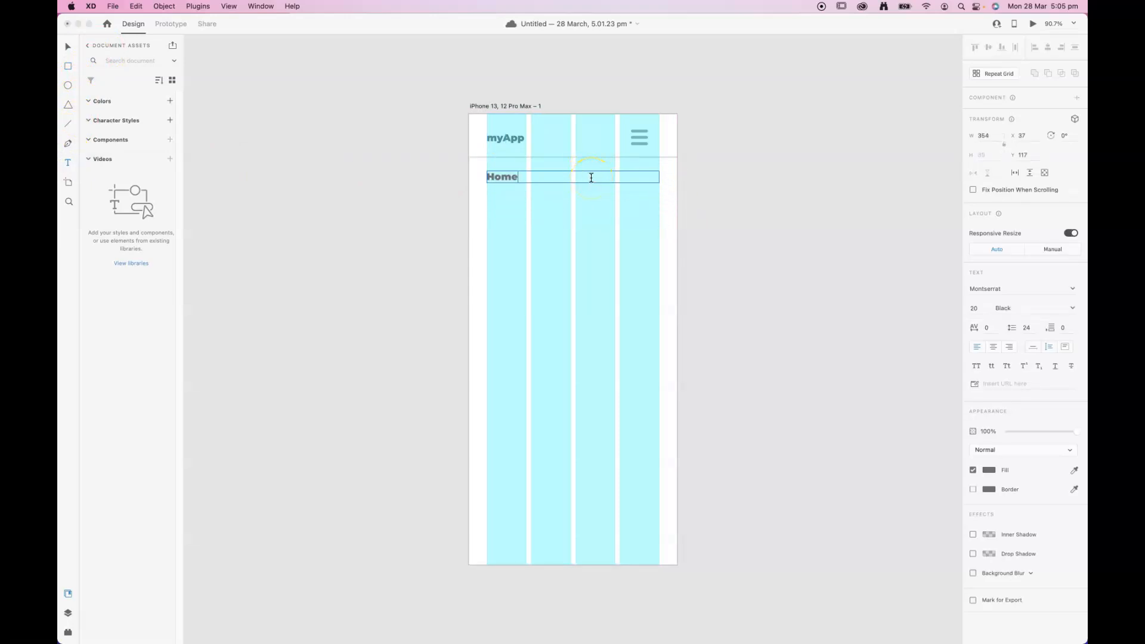
# Centre the "Home" heading and format it in all capitals
pyautogui.press('super+a')
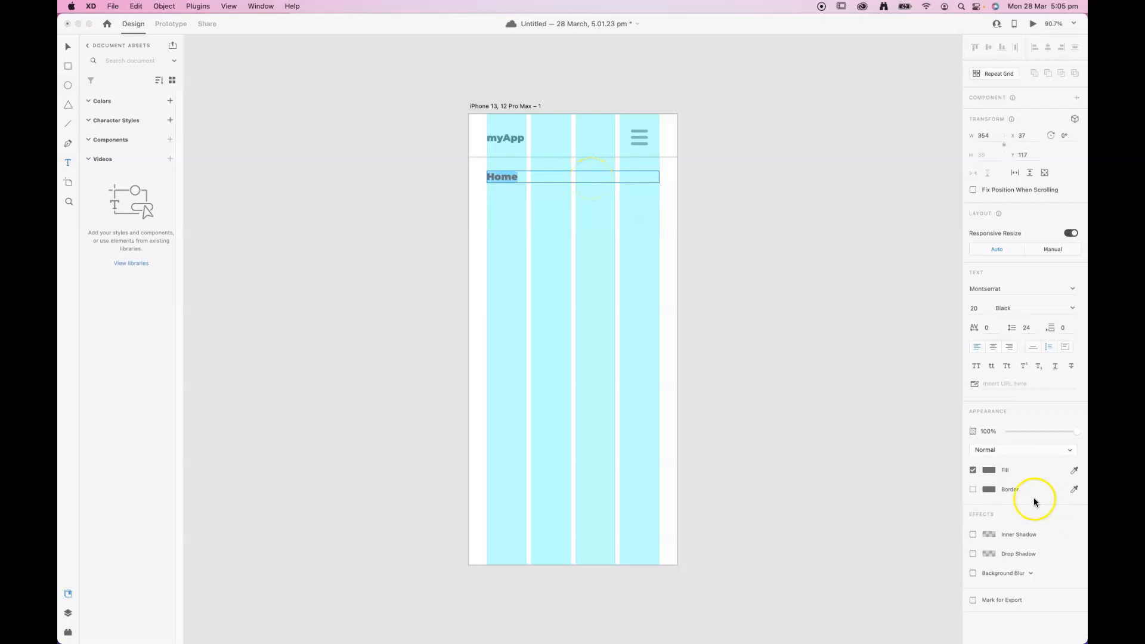
pyautogui.click(993, 347)
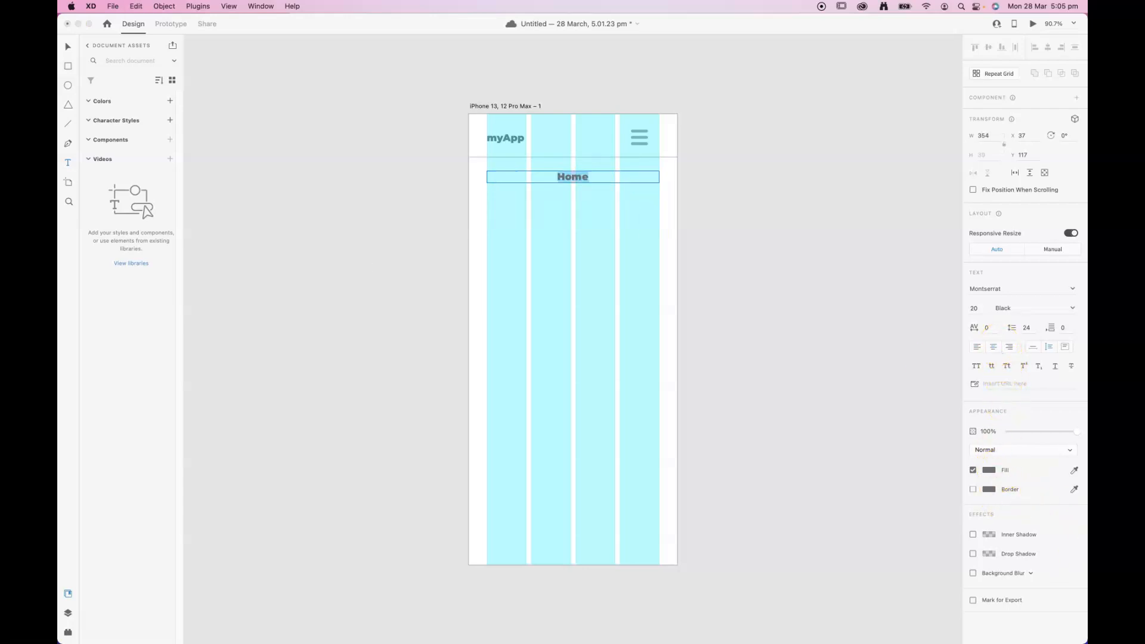
pyautogui.click(976, 366)
pyautogui.click(68, 47)
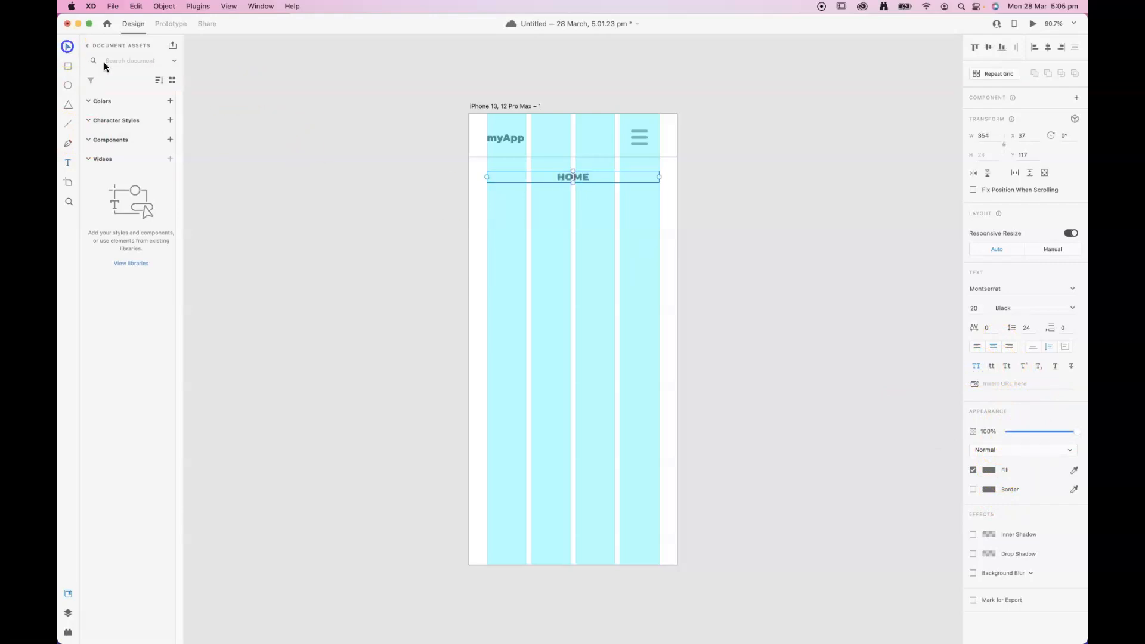
pyautogui.click(412, 197)
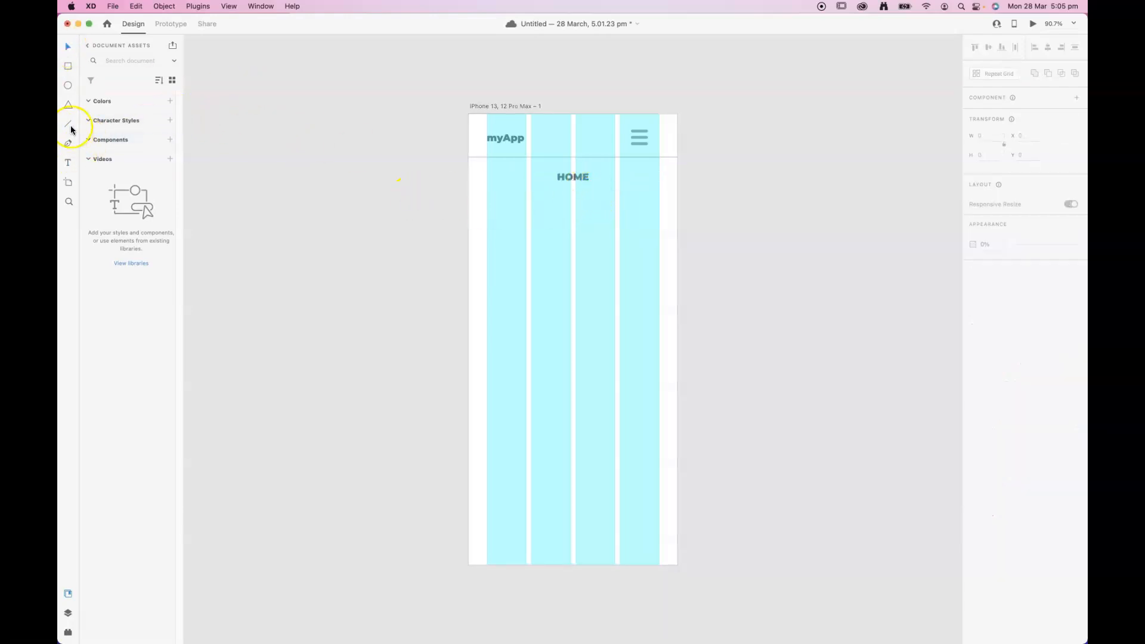
# Draw a 354 by 354 image placeholder square below the HOME heading, without a border and with a grey fill
pyautogui.click(68, 65)
pyautogui.moveTo(487, 191)
pyautogui.mouseDown()
pyautogui.moveTo(662, 284)
pyautogui.moveTo(656, 304)
pyautogui.moveTo(703, 363)
pyautogui.mouseUp()
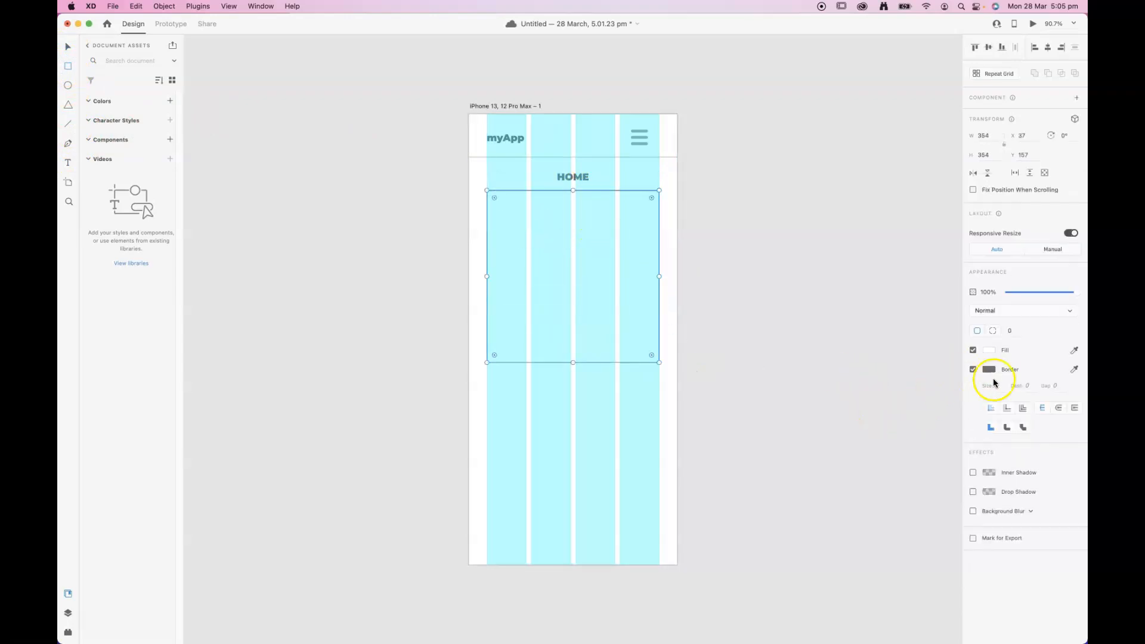
pyautogui.click(973, 369)
pyautogui.click(989, 350)
pyautogui.moveTo(912, 350); pyautogui.dragTo(820, 326)
pyautogui.click(67, 46)
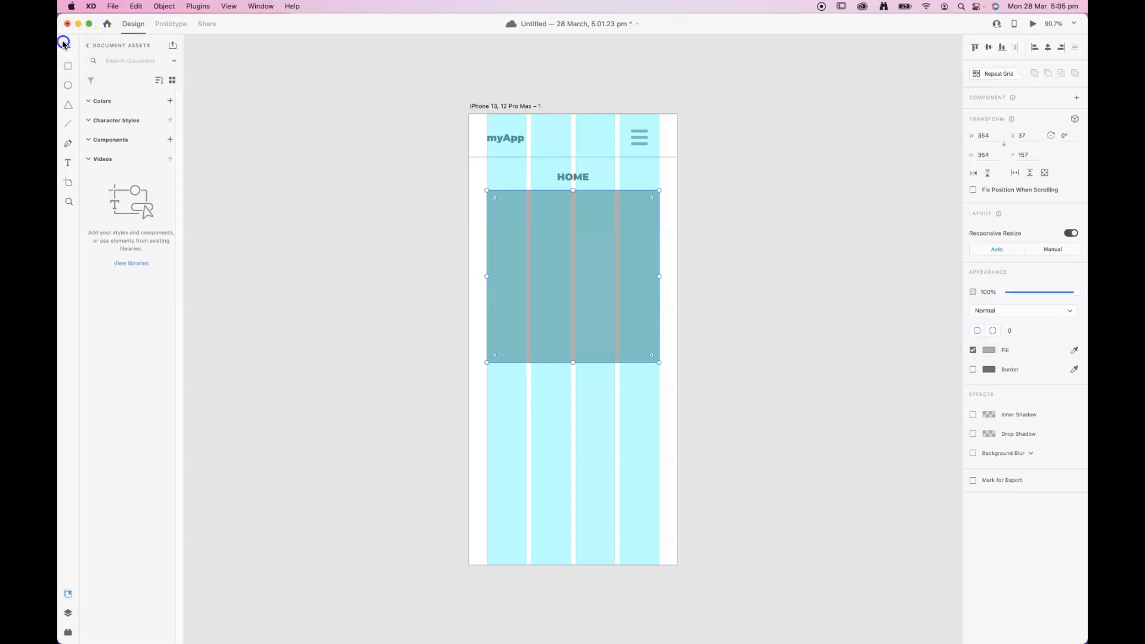
pyautogui.click(427, 226)
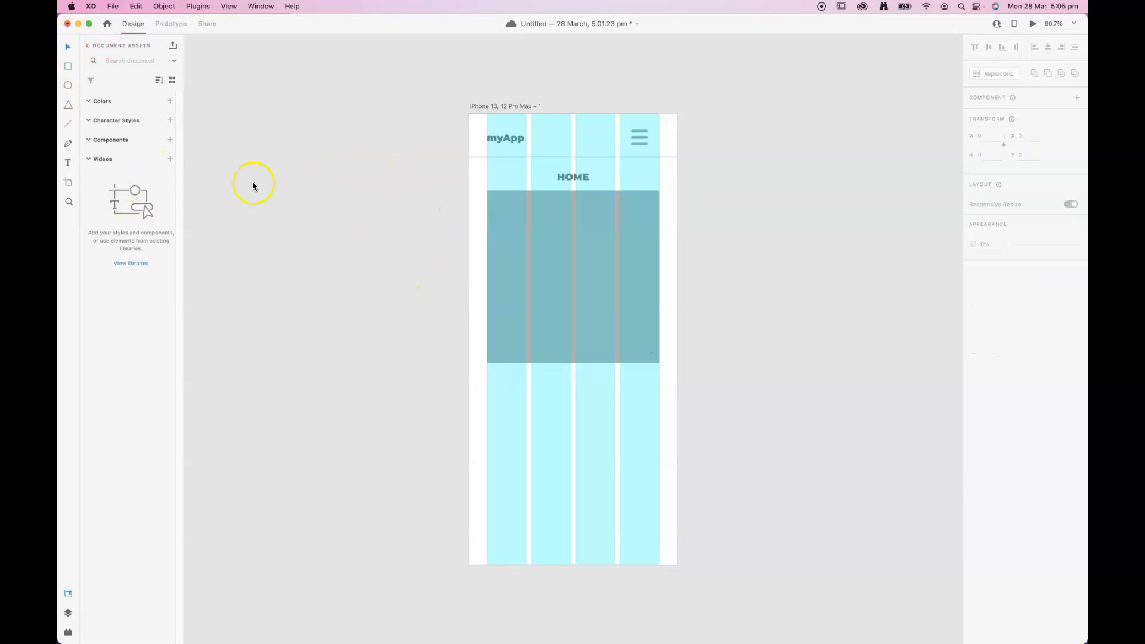
# Duplicate the HOME heading below the grey square at Y 540 and change its text to "Welcome to myApp"
pyautogui.moveTo(582, 179); pyautogui.dragTo(582, 387)
pyautogui.doubleClick(582, 385)
pyautogui.write('WELCOME')
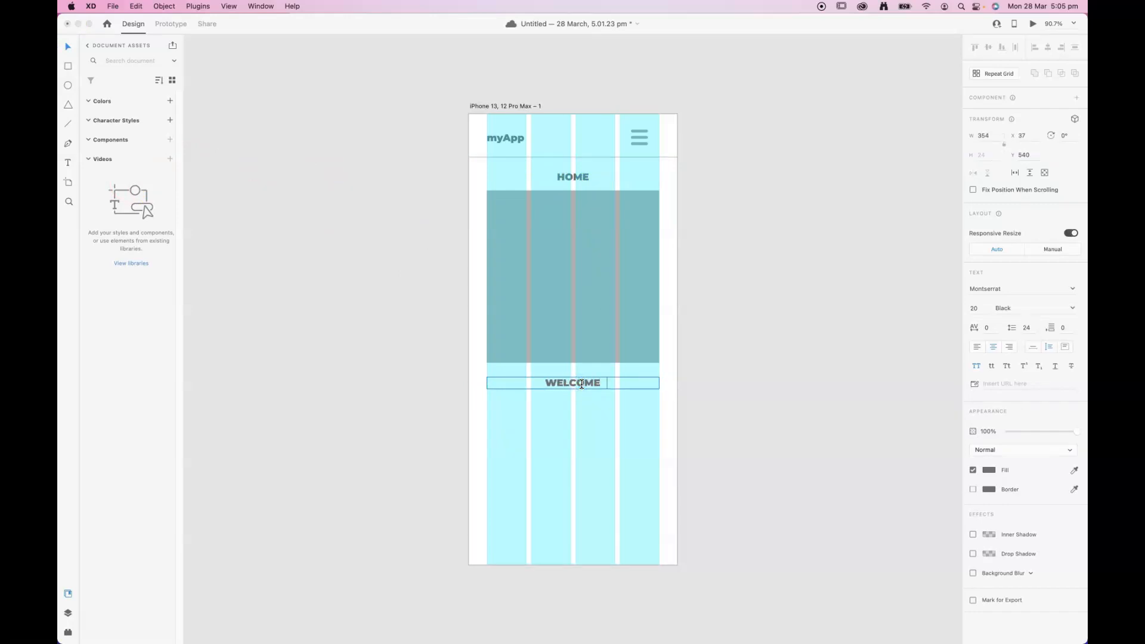
pyautogui.write(' TO MYAPP')
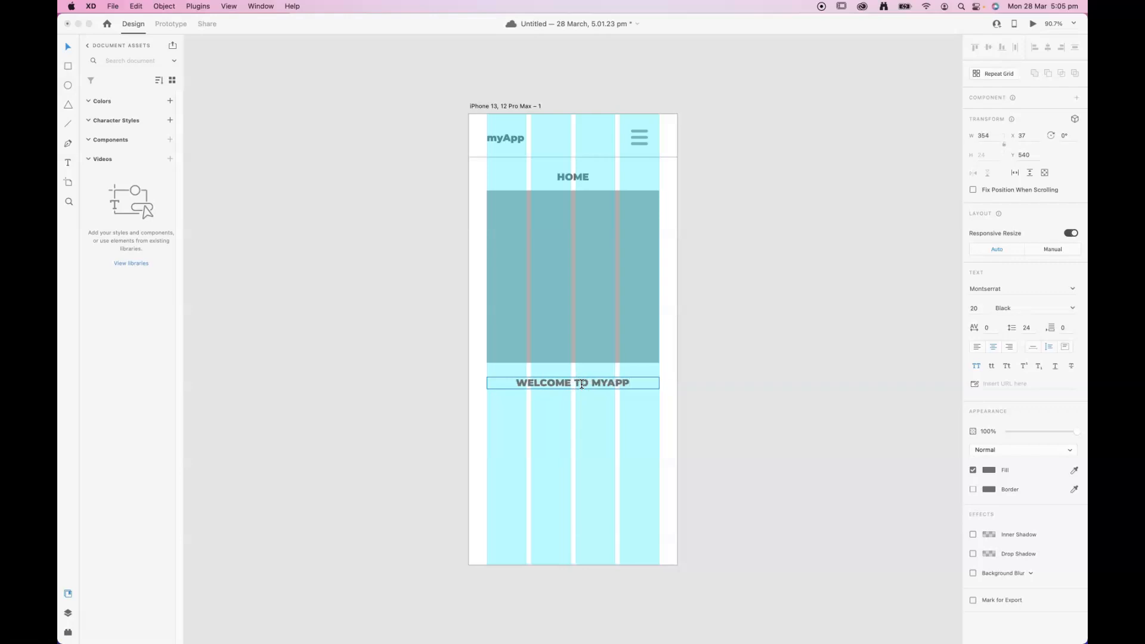
# Turn off all capitals for the welcome heading and enlarge its font size to 32
pyautogui.press('super+a')
pyautogui.click(975, 366)
pyautogui.press('super+shift+period')
pyautogui.press('super+shift+period')
pyautogui.press('super+shift+period')
pyautogui.press('super+shift+period')
pyautogui.press('super+shift+period')
pyautogui.press('super+shift+period')
pyautogui.press('super+shift+period')
pyautogui.press('super+shift+period')
pyautogui.press('super+shift+period')
pyautogui.press('super+shift+period')
pyautogui.press('super+shift+period')
pyautogui.press('super+shift+period')
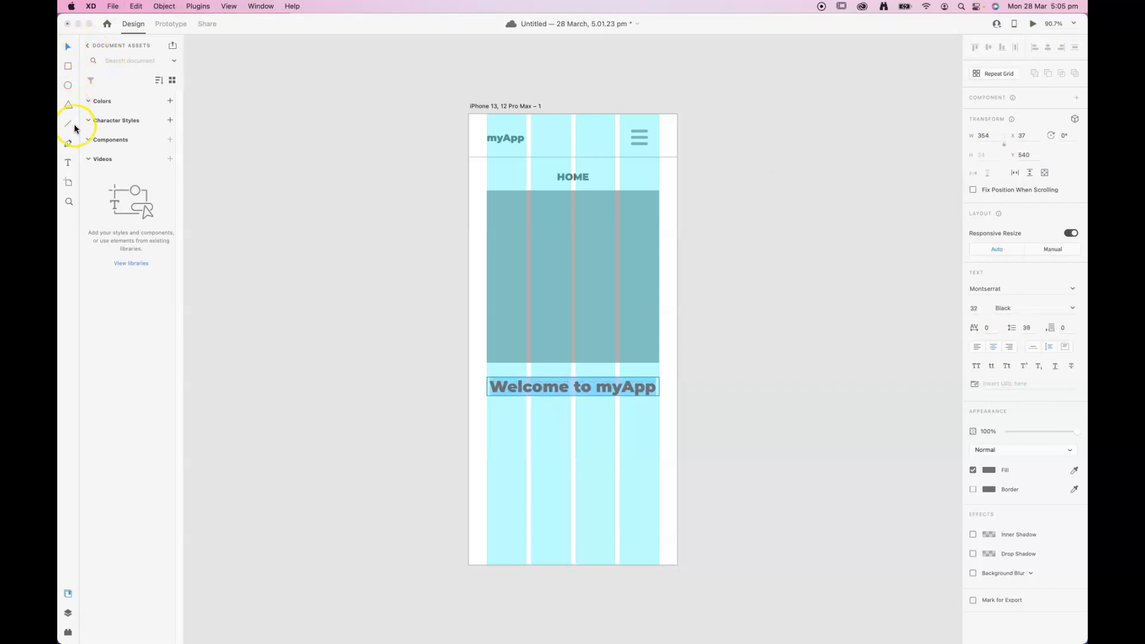
# Add a 354-wide lorem ipsum paragraph below the "Welcome to myApp" heading and trim it to end at "Aenean massa."
pyautogui.click(69, 161)
pyautogui.moveTo(487, 416); pyautogui.dragTo(658, 503)
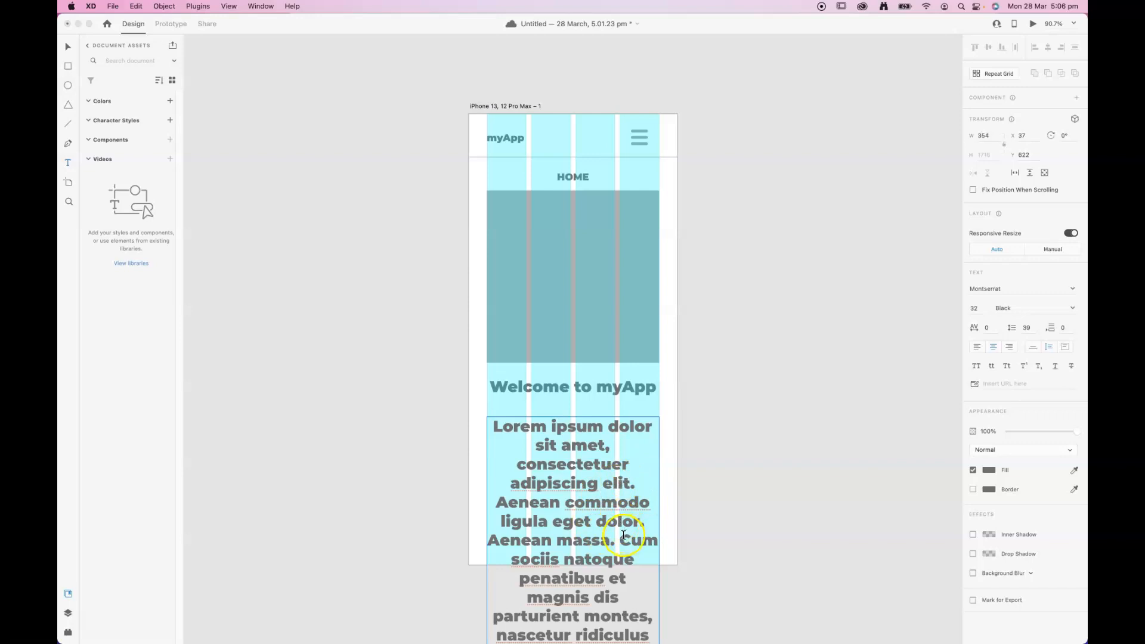
pyautogui.moveTo(617, 539); pyautogui.dragTo(690, 641)
pyautogui.press('Delete')
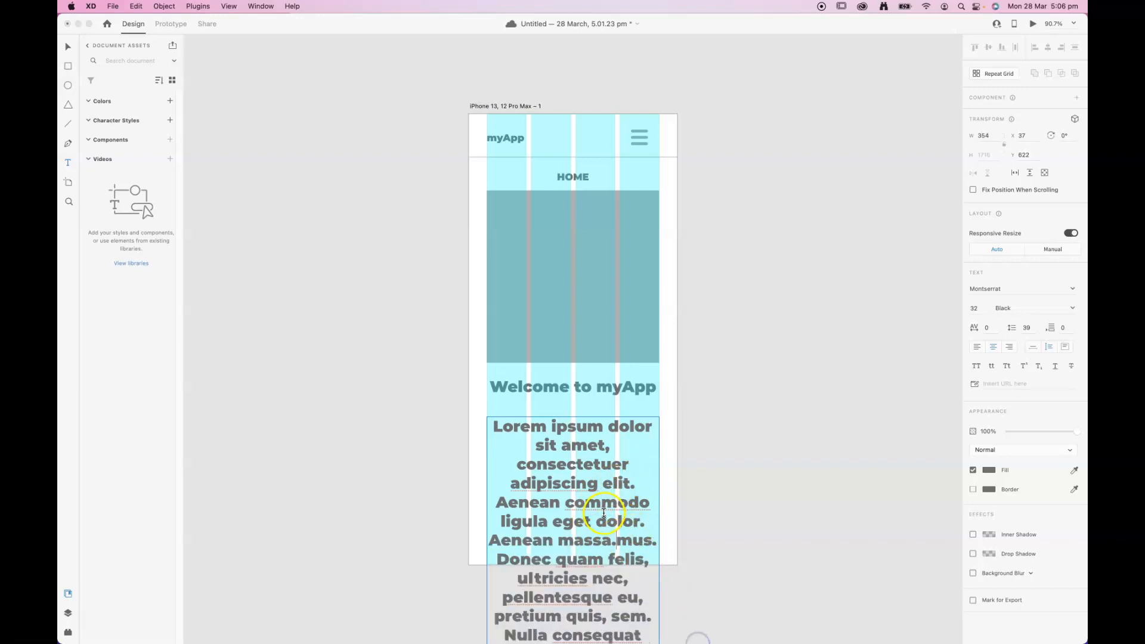
pyautogui.click(618, 538)
pyautogui.hotkey('shift', 'Down')
pyautogui.hotkey('shift', 'Down')
pyautogui.hotkey('shift', 'Down')
pyautogui.hotkey('shift', 'Down')
pyautogui.hotkey('shift', 'Down')
pyautogui.hotkey('shift', 'Down')
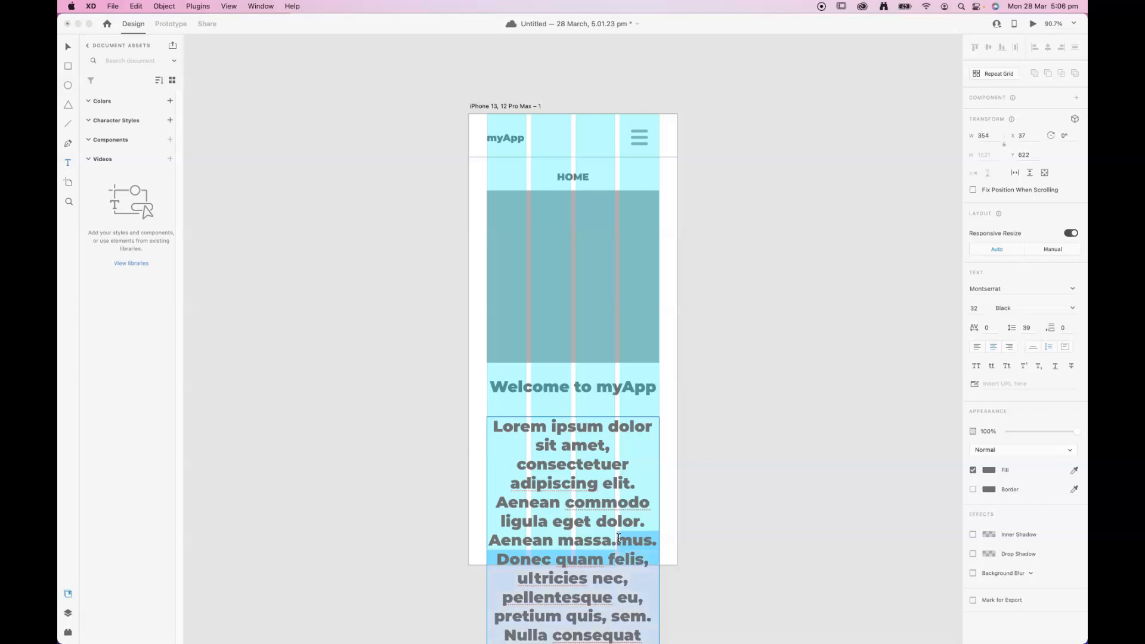
pyautogui.press('Delete')
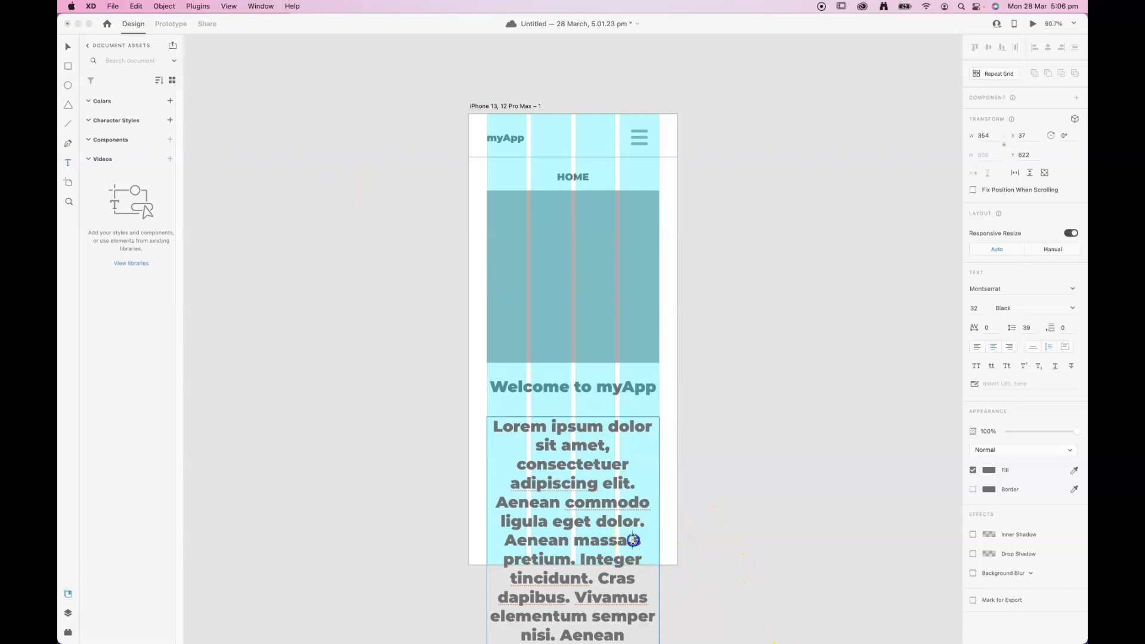
pyautogui.moveTo(633, 540); pyautogui.dragTo(744, 641)
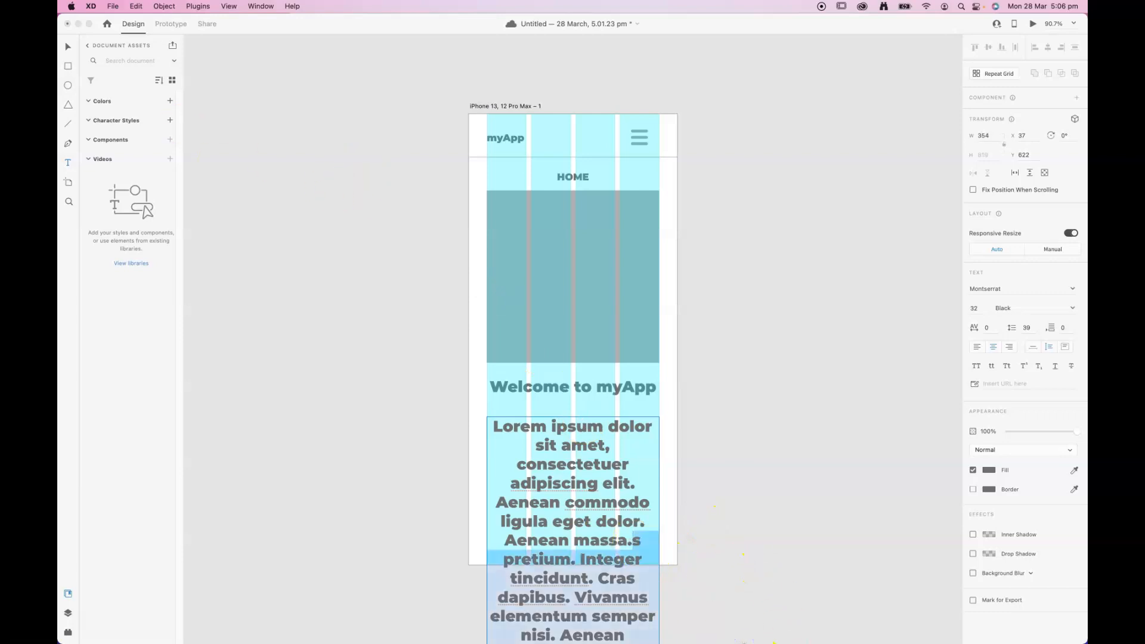
pyautogui.press('BackSpace')
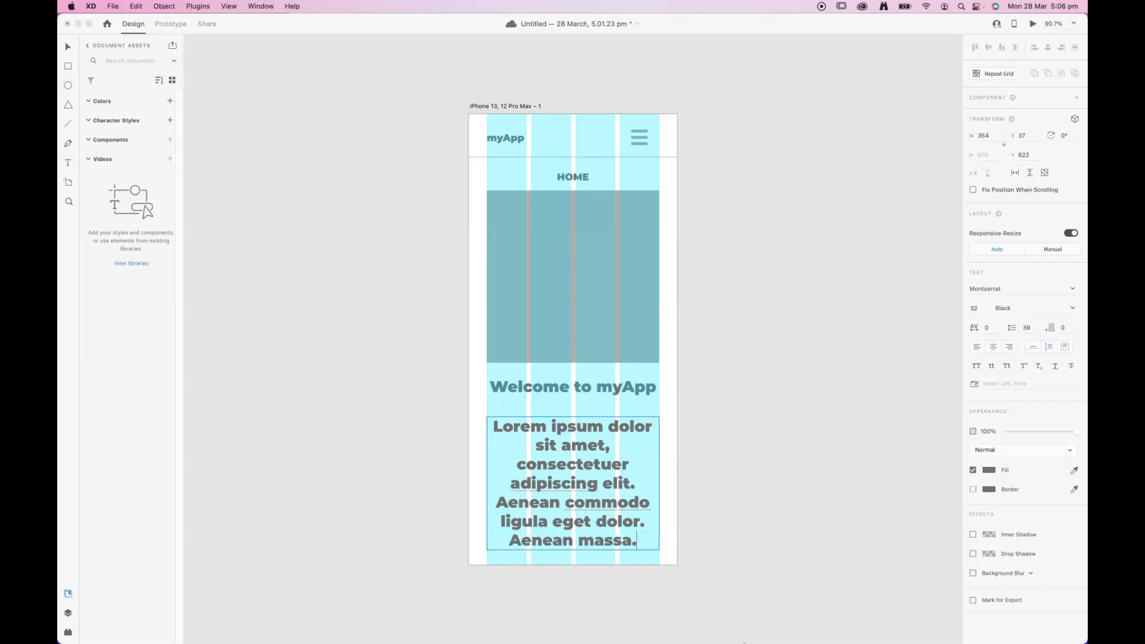
# Set the whole lorem ipsum paragraph to font size 20 and Regular weight
pyautogui.press('super+a')
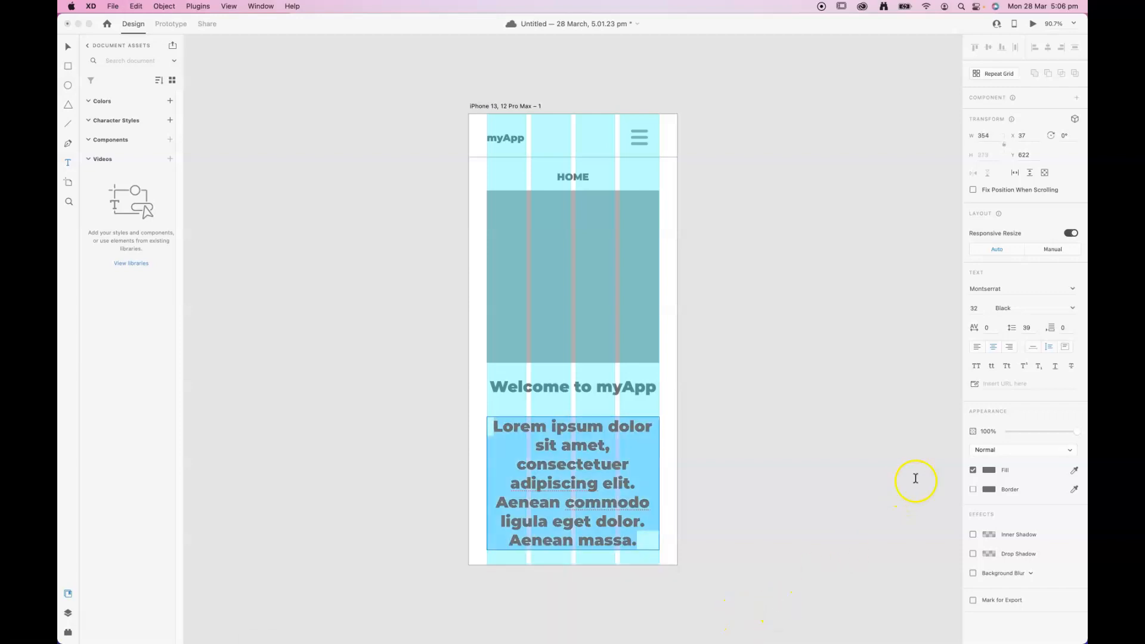
pyautogui.click(969, 308)
pyautogui.write('1')
pyautogui.click(1067, 306)
pyautogui.click(1041, 320)
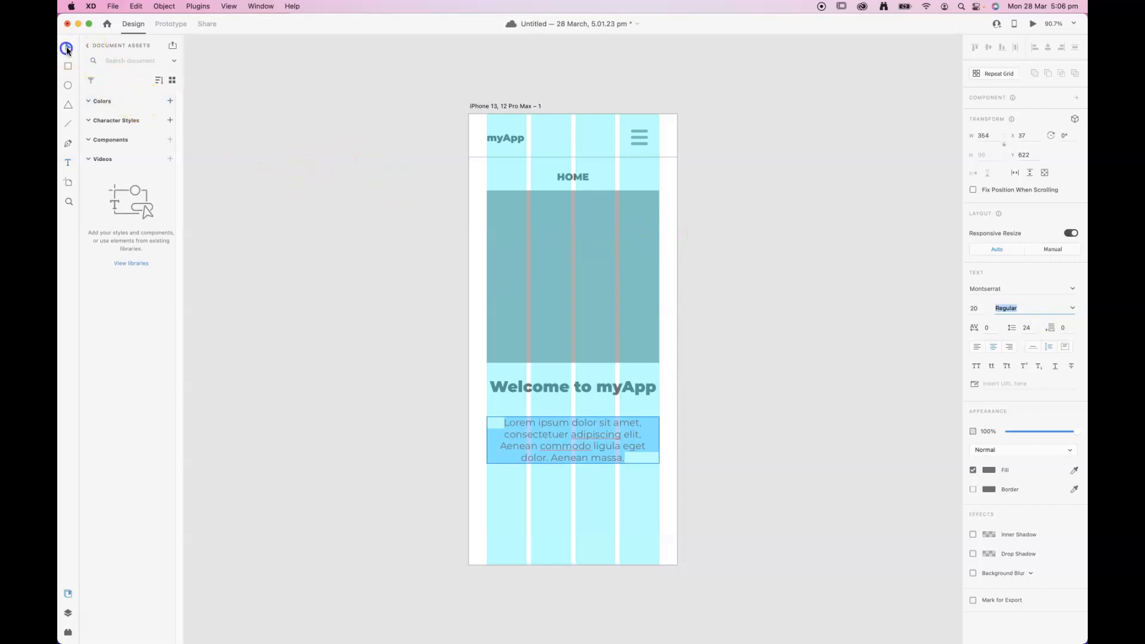
pyautogui.click(683, 445)
pyautogui.click(741, 445)
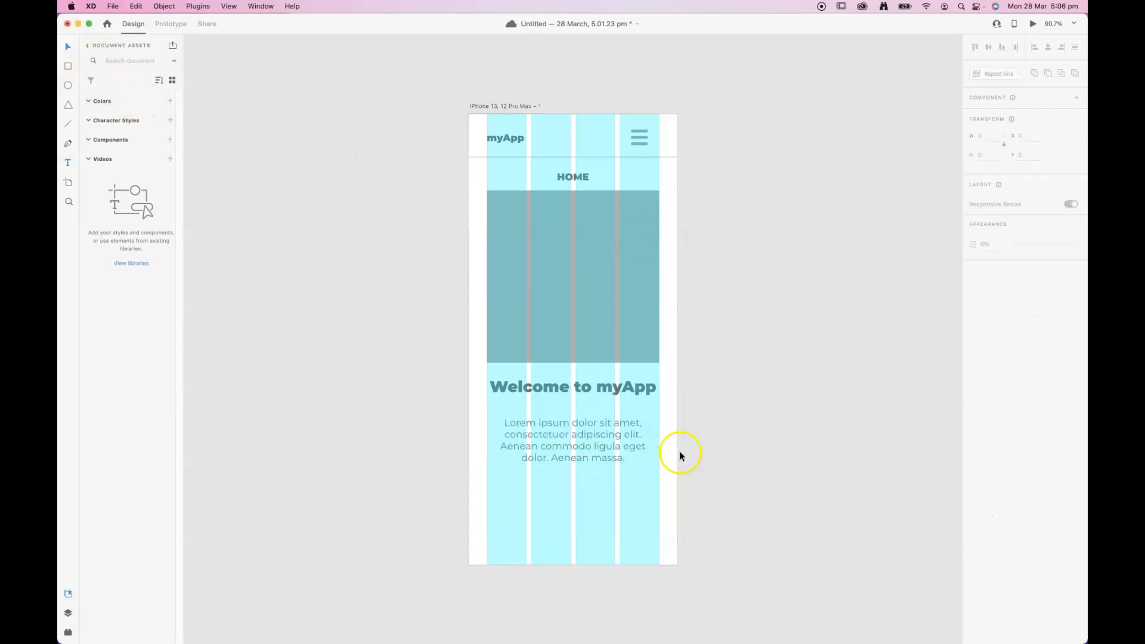
# Move the paragraph slightly closer to the welcome heading and shift both text blocks a little lower together
pyautogui.moveTo(592, 440); pyautogui.dragTo(592, 437)
pyautogui.keyDown('shift'); pyautogui.click(599, 395); pyautogui.keyUp('shift')
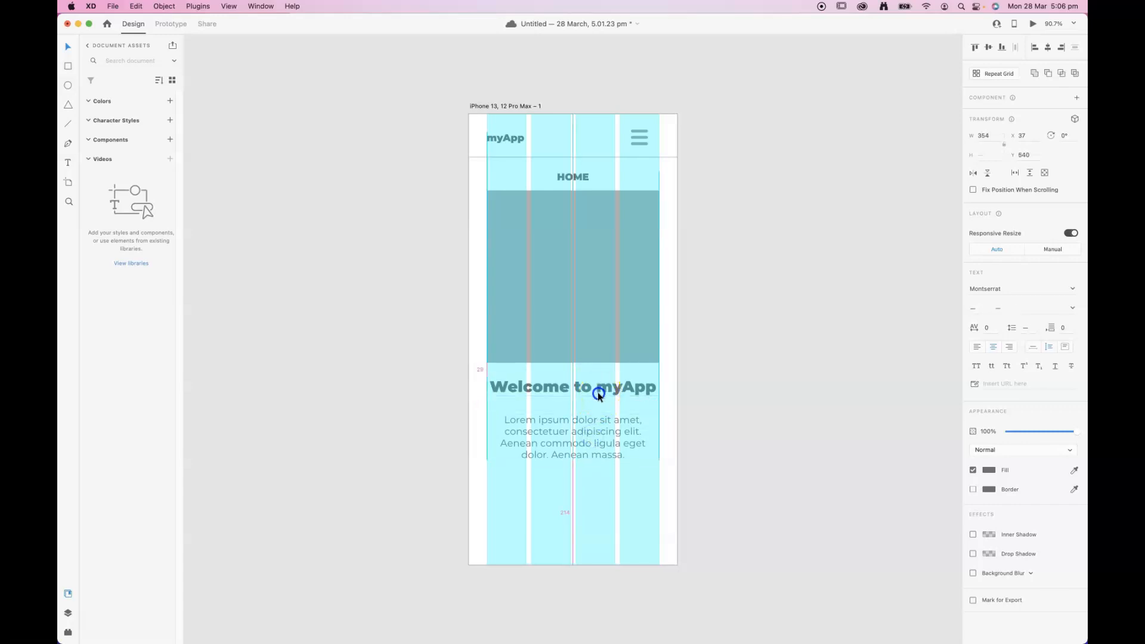
pyautogui.moveTo(597, 397); pyautogui.dragTo(604, 394)
pyautogui.click(838, 401)
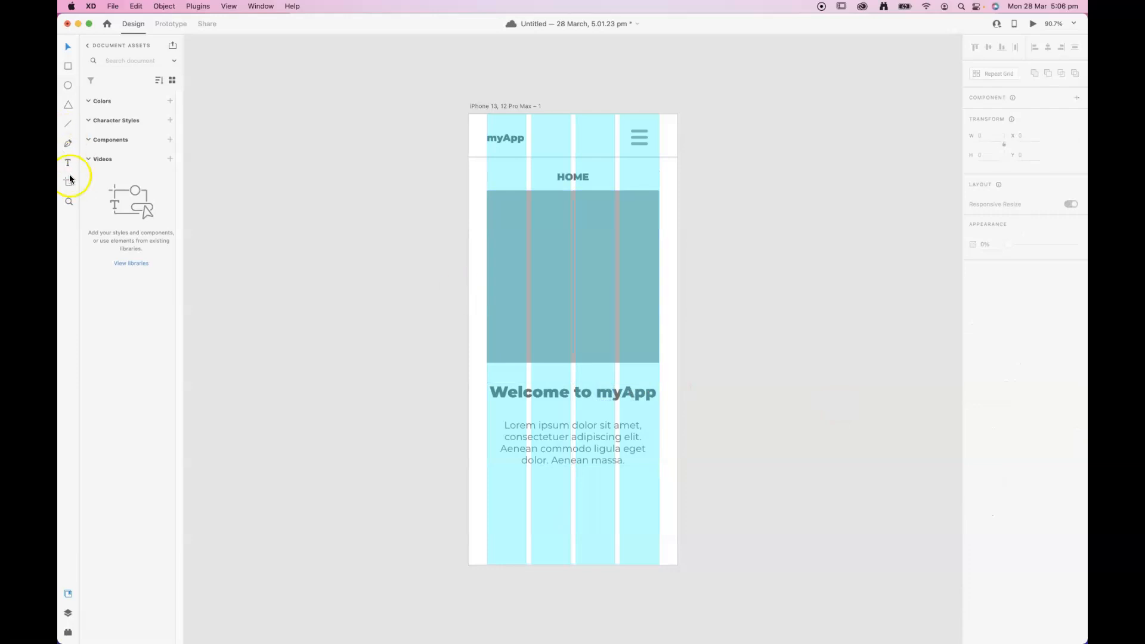
# Draw a 172 by 56 button rectangle centred below the paragraph, without a border and with fill colour #2C2C2C
pyautogui.click(68, 66)
pyautogui.moveTo(532, 492); pyautogui.dragTo(615, 517)
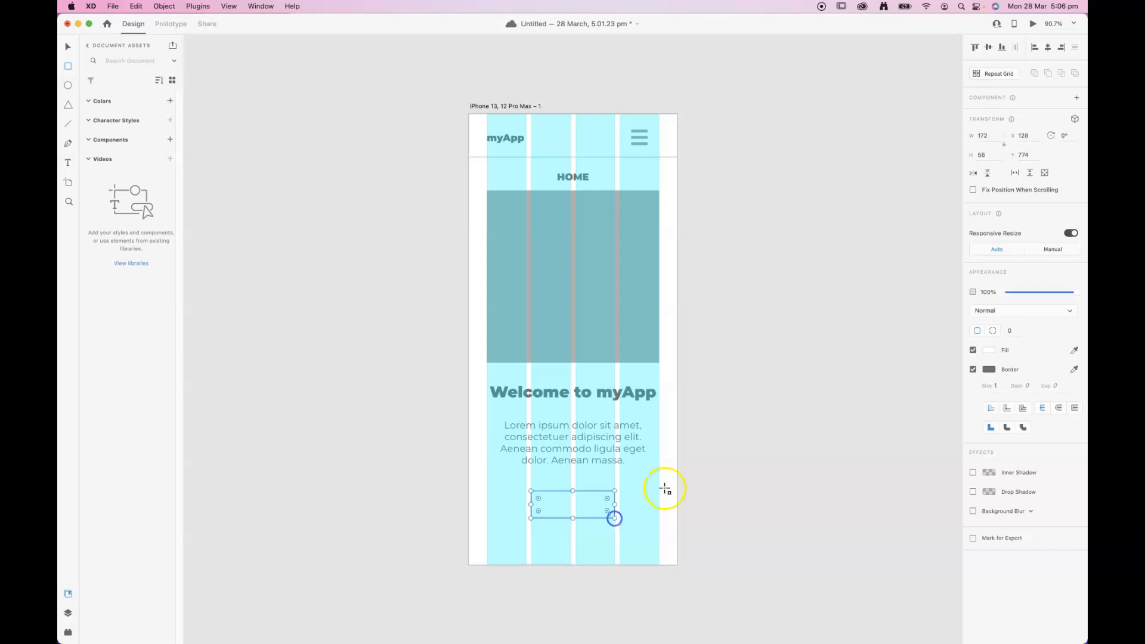
pyautogui.click(973, 369)
pyautogui.click(987, 350)
pyautogui.moveTo(878, 348)
pyautogui.mouseDown()
pyautogui.moveTo(820, 346)
pyautogui.moveTo(805, 368)
pyautogui.mouseUp()
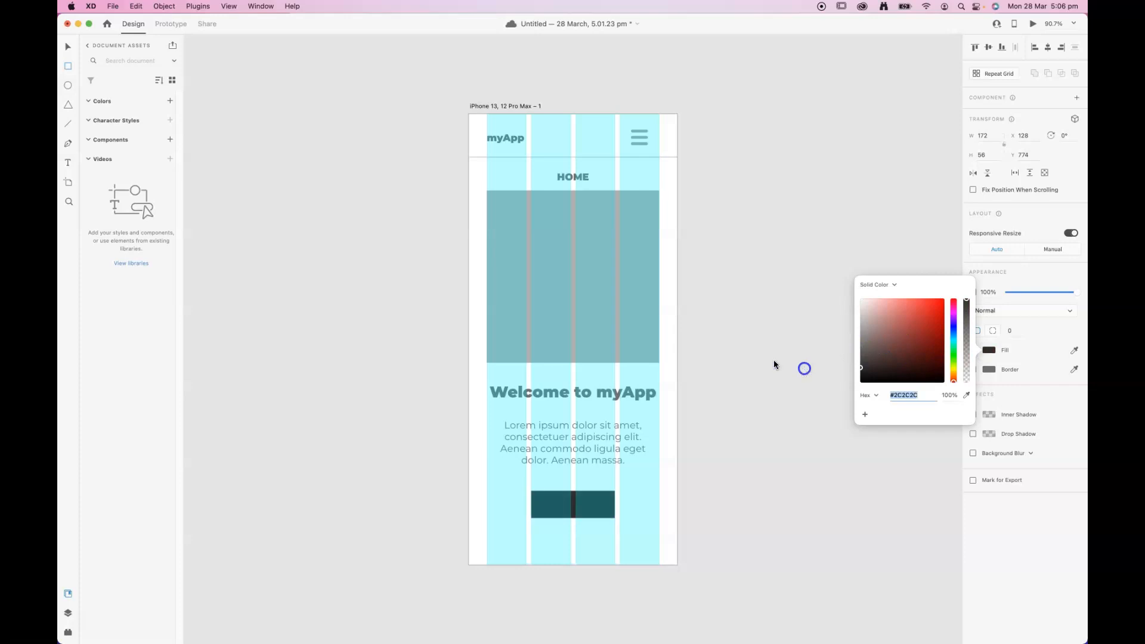
# Add the text "SHOP" on the dark rectangle and give it a white #FFFFFF fill
pyautogui.click(69, 163)
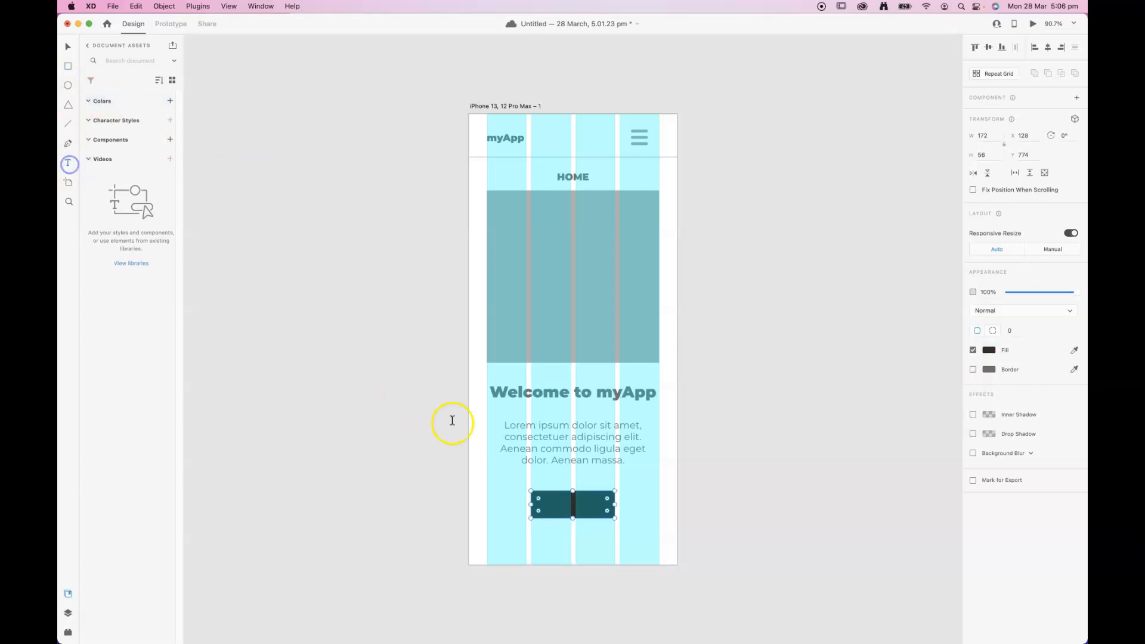
pyautogui.click(573, 503)
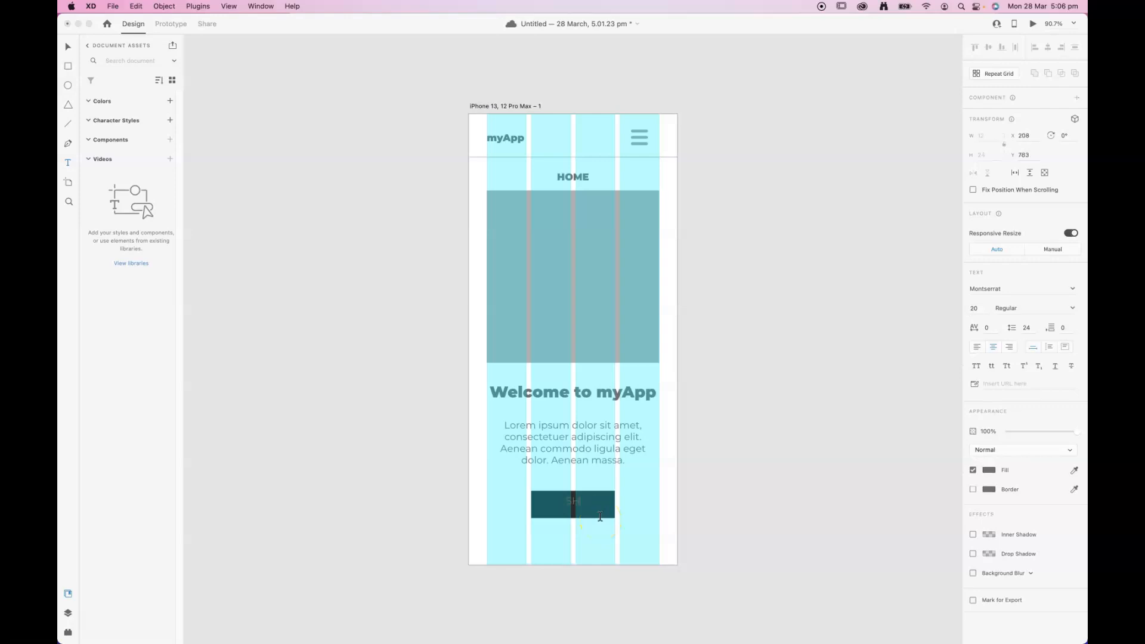
pyautogui.press('super+a')
pyautogui.click(988, 469)
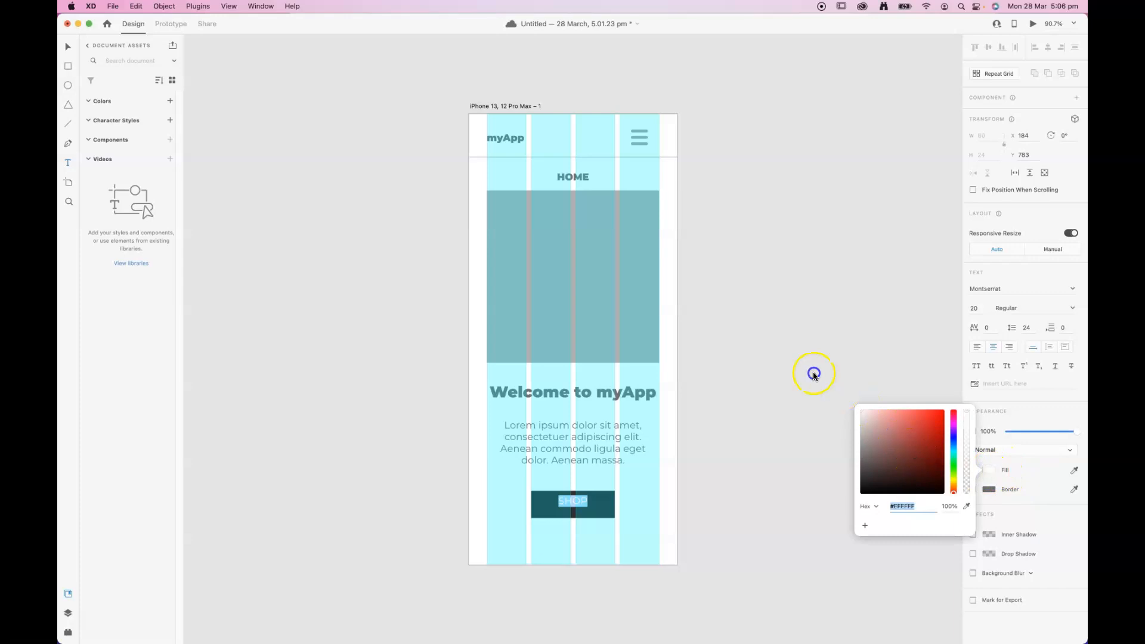
# Set the SHOP label to Black weight and enlarge its font size to 26
pyautogui.click(1074, 308)
pyautogui.click(1075, 308)
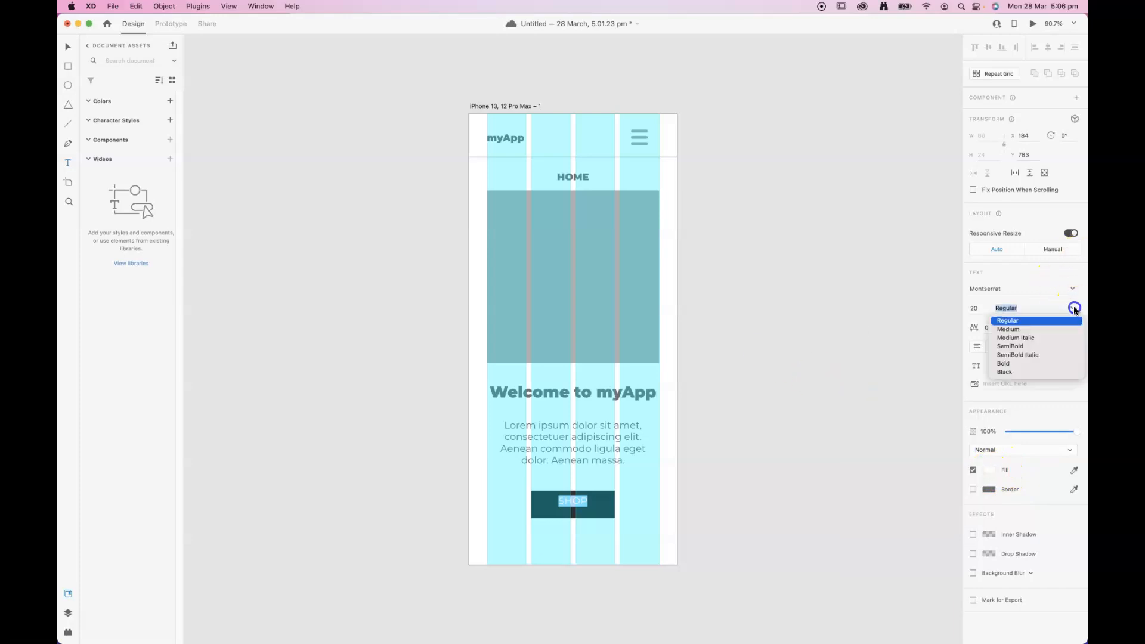
pyautogui.click(1032, 371)
pyautogui.press('super+shift+period')
pyautogui.press('super+shift+period')
pyautogui.press('super+shift+period')
pyautogui.press('super+shift+period')
pyautogui.press('super+shift+period')
pyautogui.press('super+shift+period')
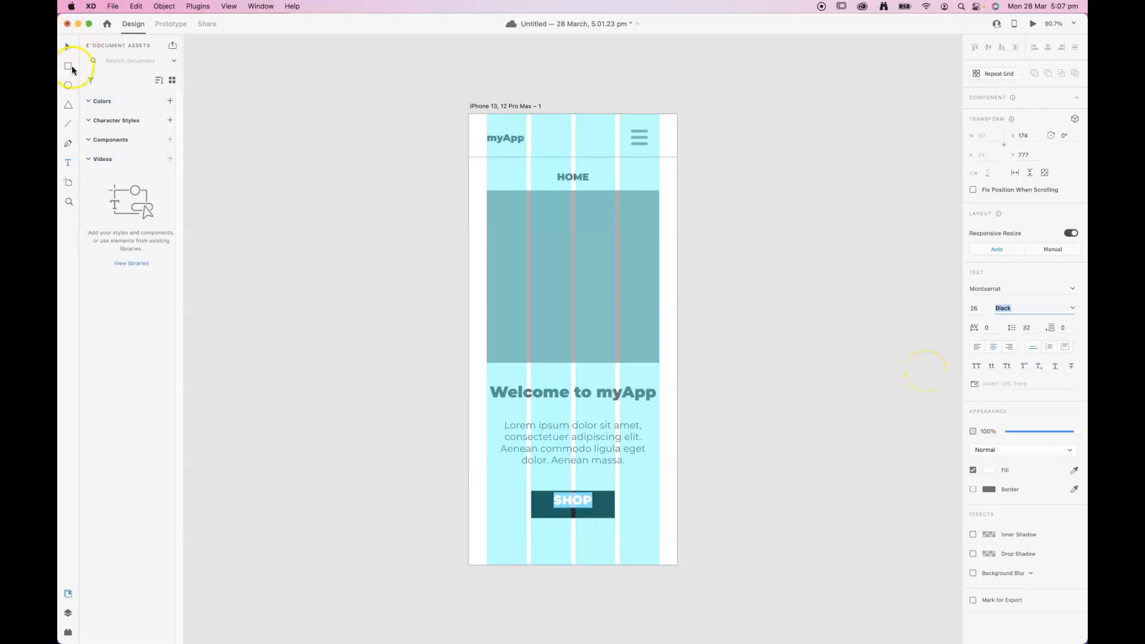
# Centre the SHOP label vertically and horizontally on its dark rectangle
pyautogui.click(287, 317)
pyautogui.click(68, 50)
pyautogui.moveTo(585, 499); pyautogui.dragTo(584, 509)
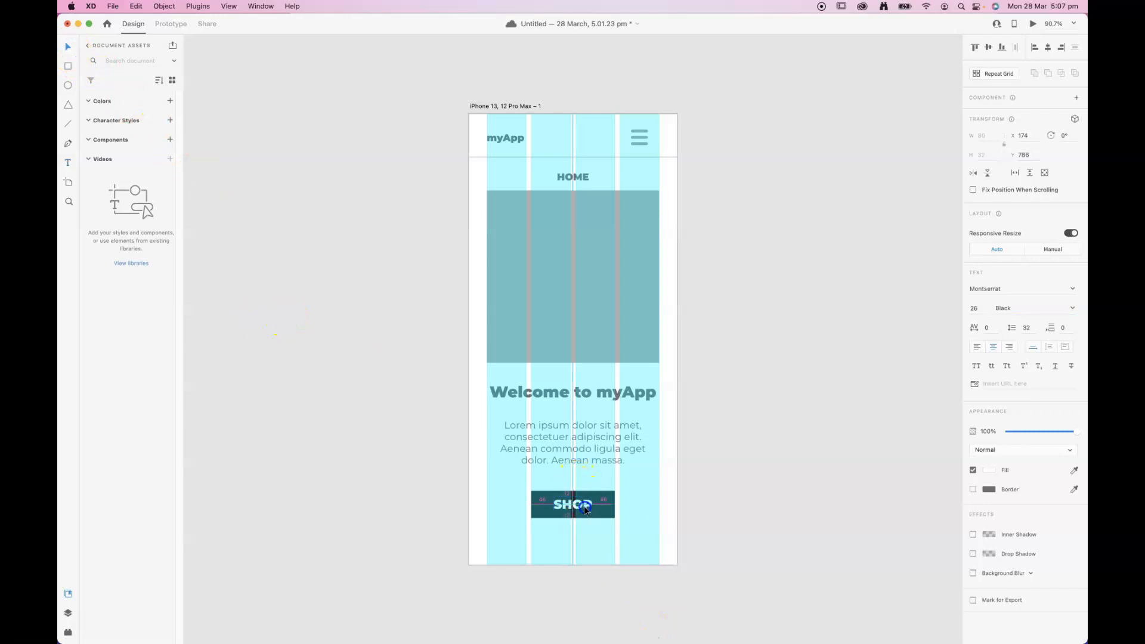
pyautogui.click(796, 505)
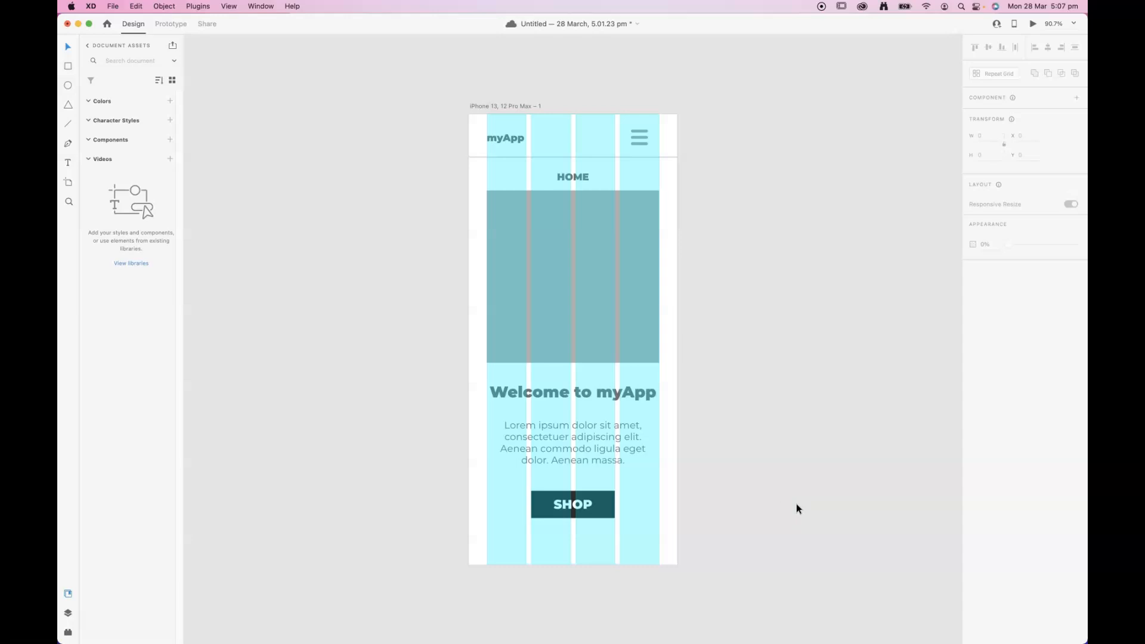
# Round the rectangle's corners into a pill shape and group it with the SHOP label
pyautogui.click(545, 499)
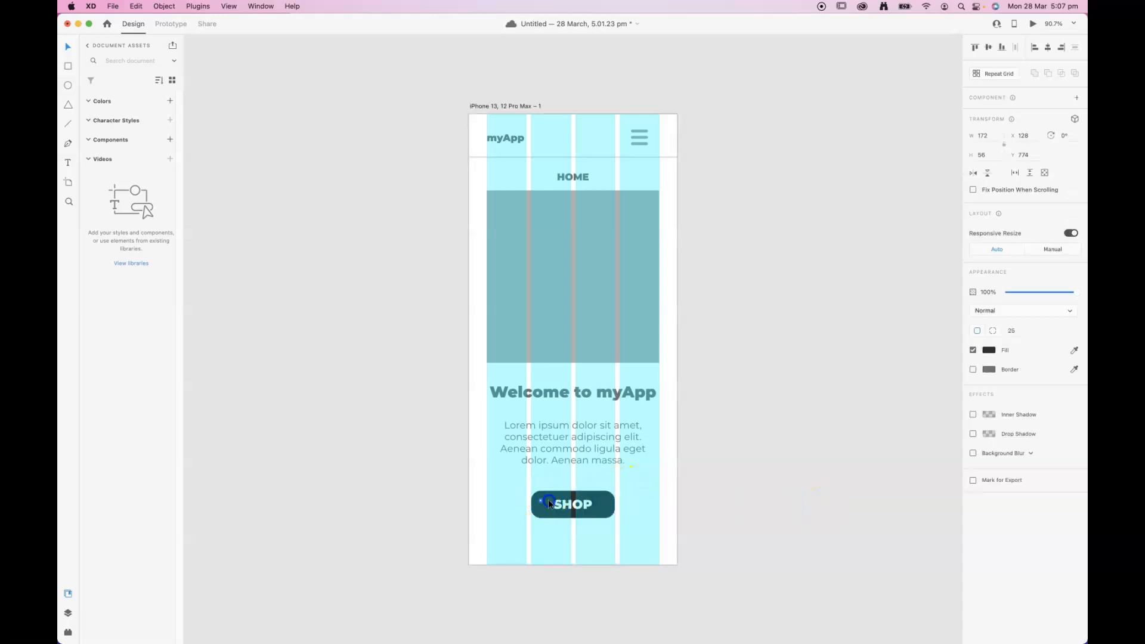
pyautogui.keyDown('shift'); pyautogui.click(588, 503); pyautogui.keyUp('shift')
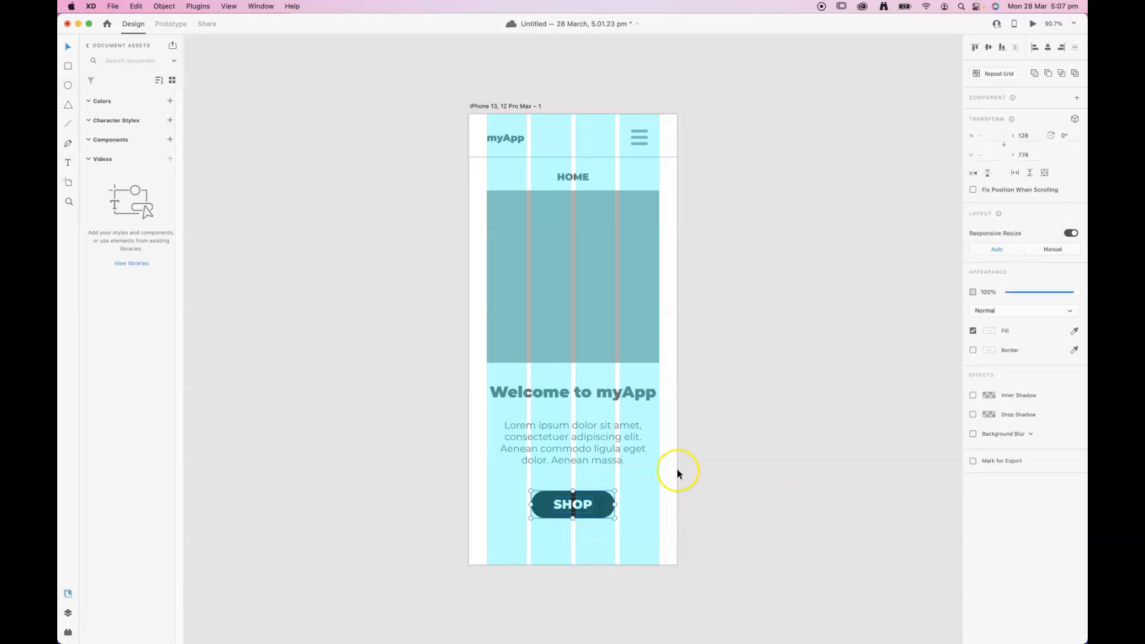
pyautogui.press('super+g')
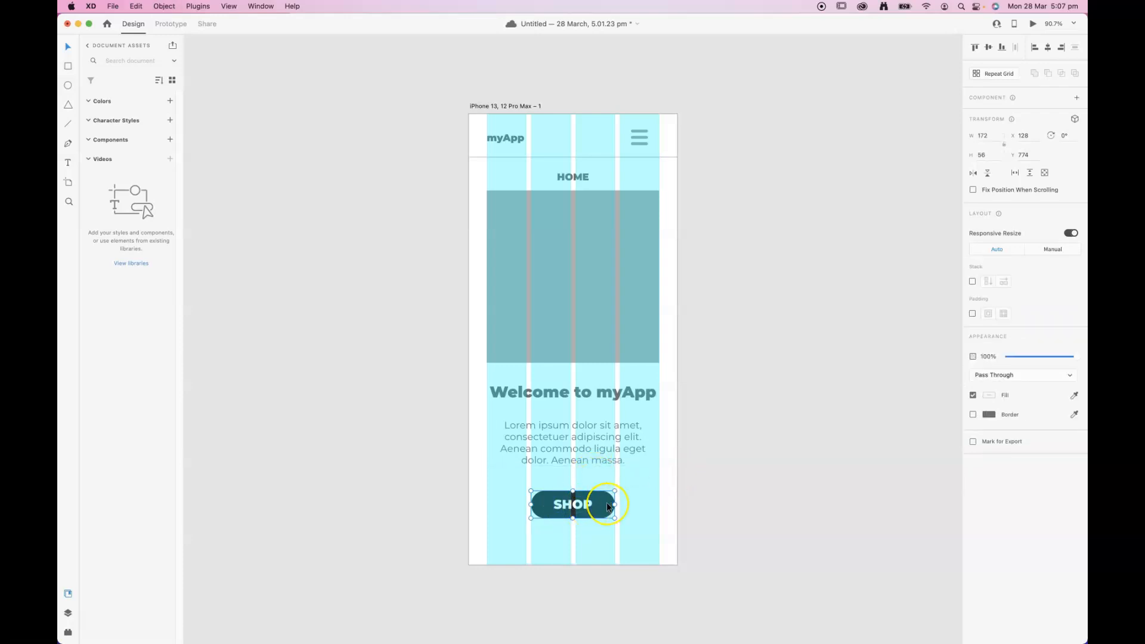
# Turn the SHOP button group into a component named "button"
pyautogui.click(163, 6)
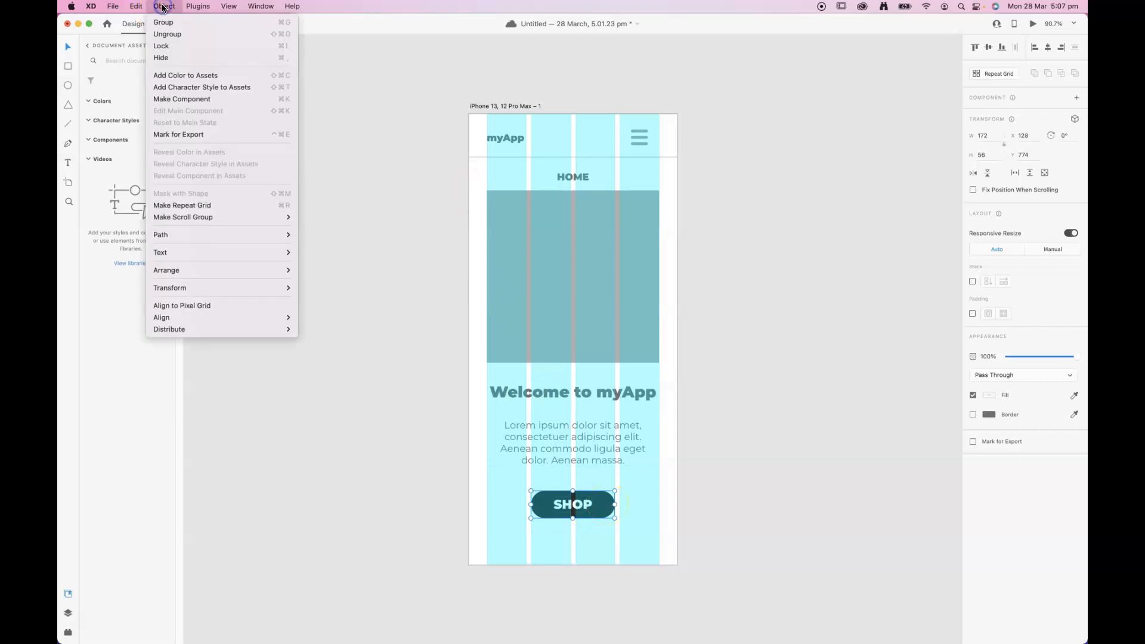
pyautogui.click(191, 103)
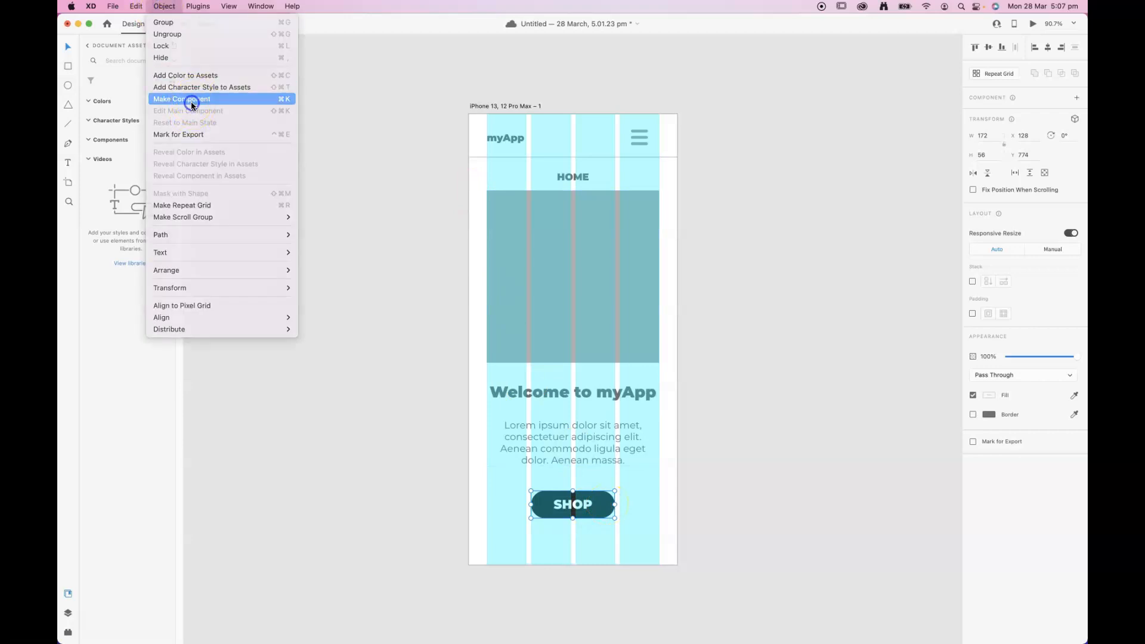
pyautogui.click(120, 155)
pyautogui.doubleClick(119, 155)
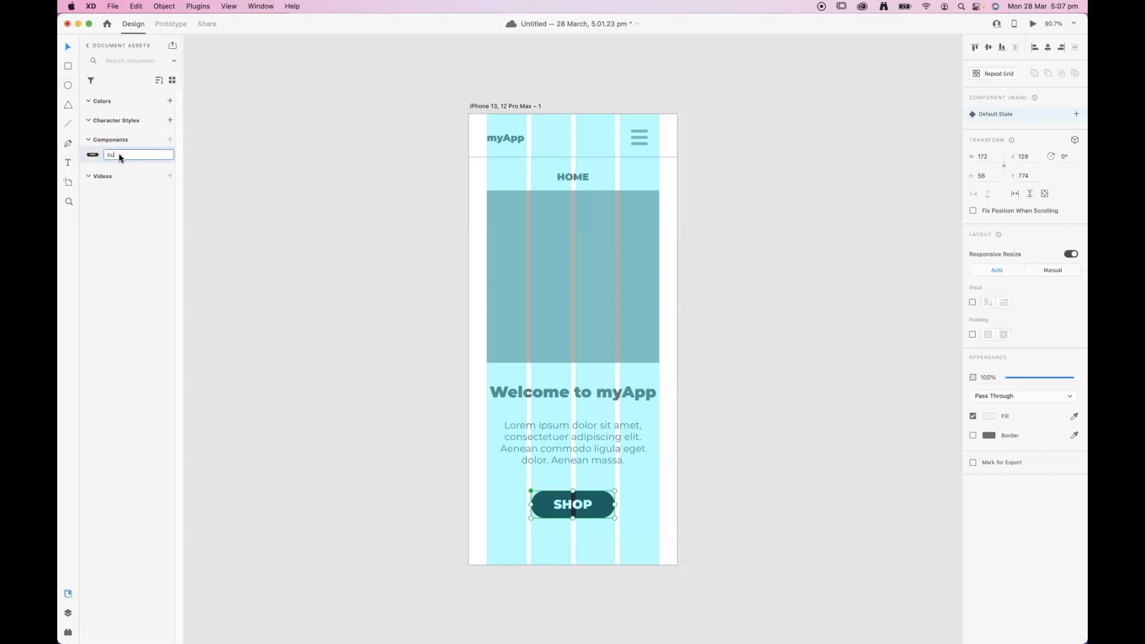
pyautogui.write('button')
pyautogui.click(260, 202)
pyautogui.click(840, 266)
pyautogui.moveTo(812, 277); pyautogui.dragTo(749, 284)
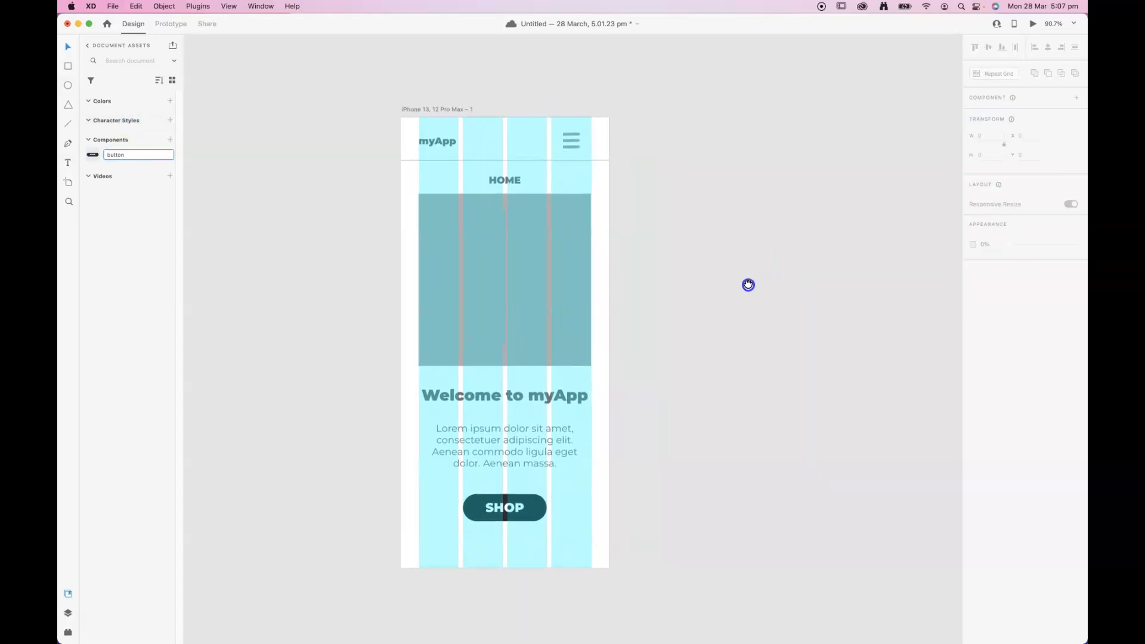
pyautogui.click(500, 508)
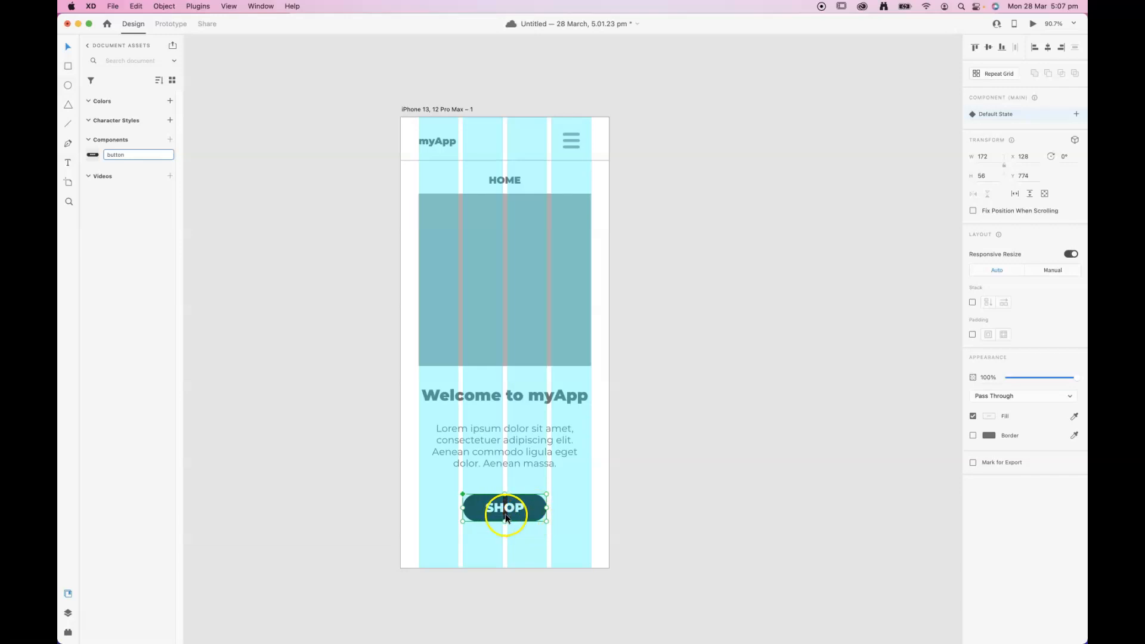
# Group the three header menu lines and make them a component named "menu icon"
pyautogui.click(577, 142)
pyautogui.moveTo(591, 122); pyautogui.dragTo(558, 152)
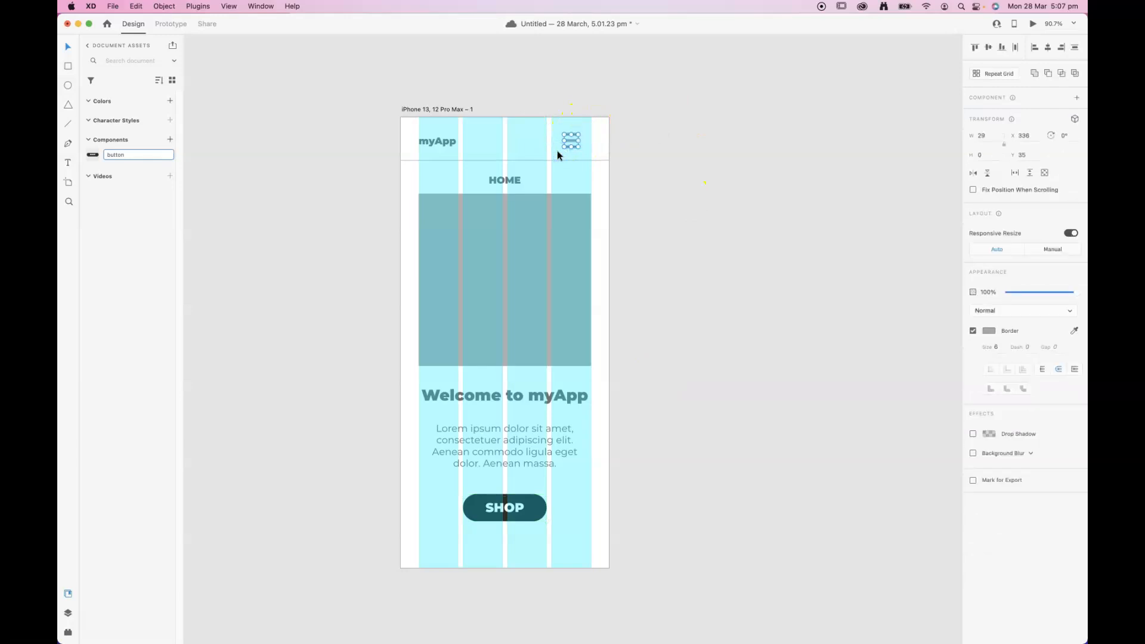
pyautogui.press('super+g')
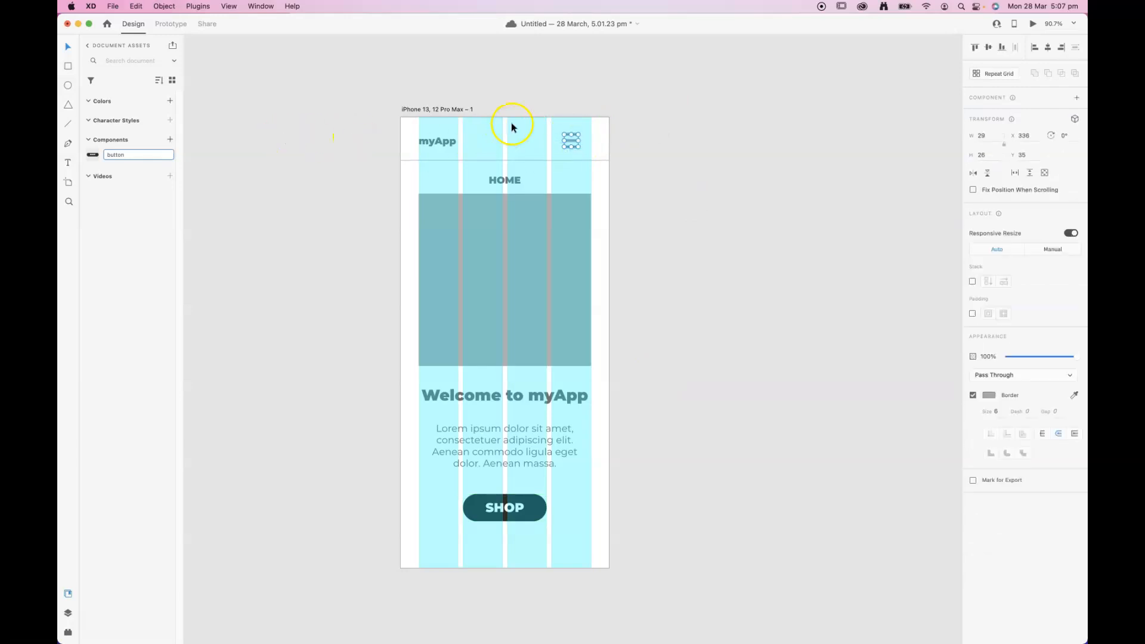
pyautogui.click(136, 6)
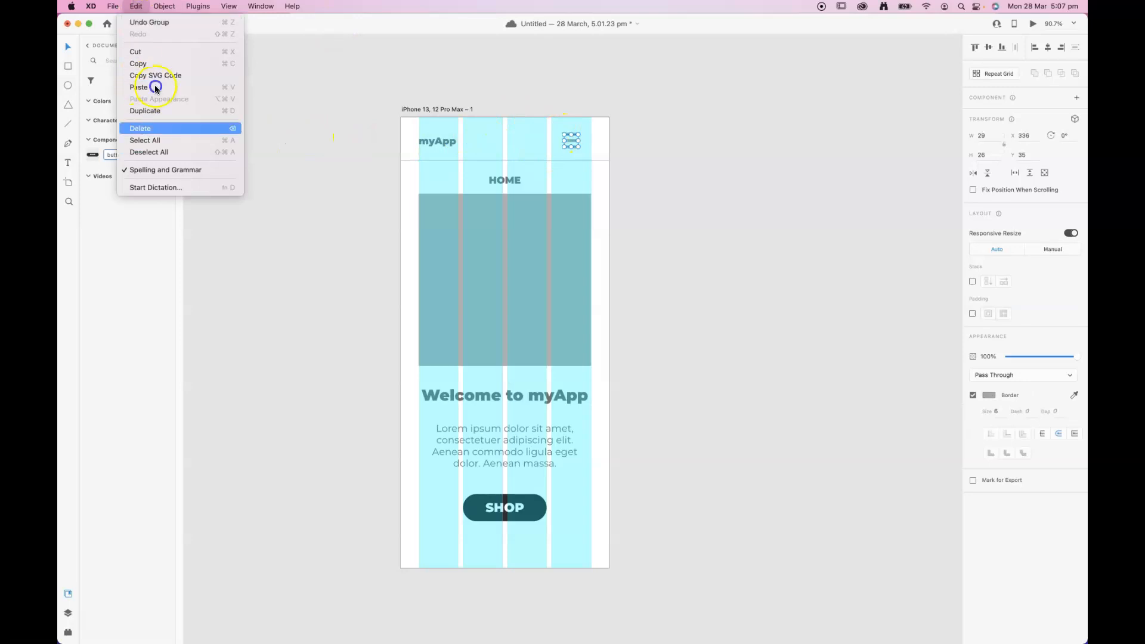
pyautogui.moveTo(164, 6)
pyautogui.click(172, 100)
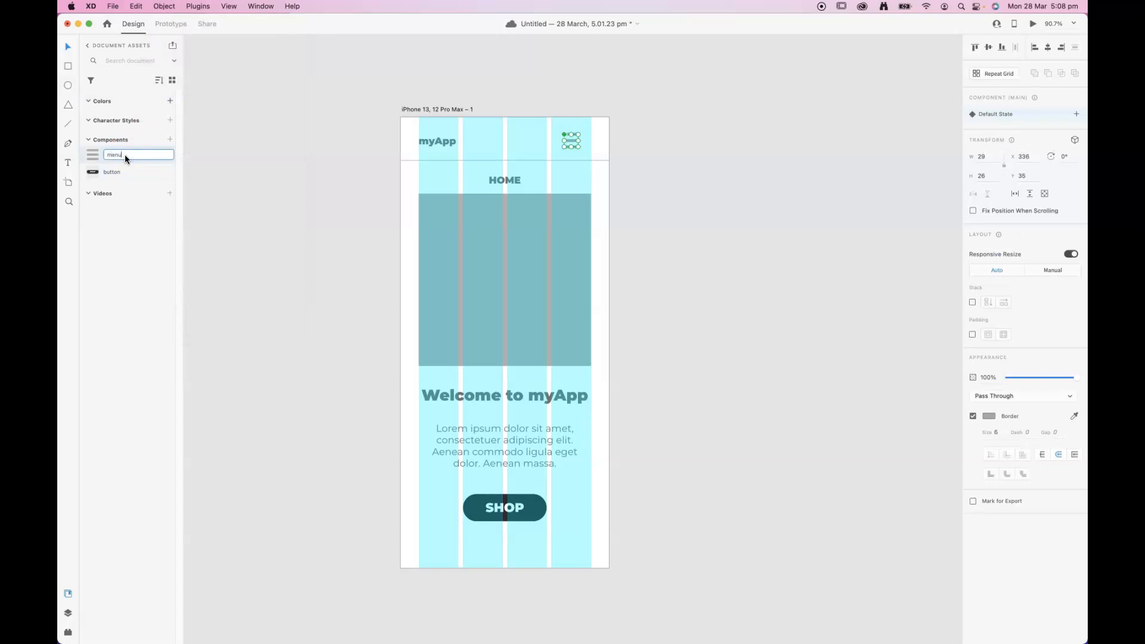
pyautogui.click(307, 157)
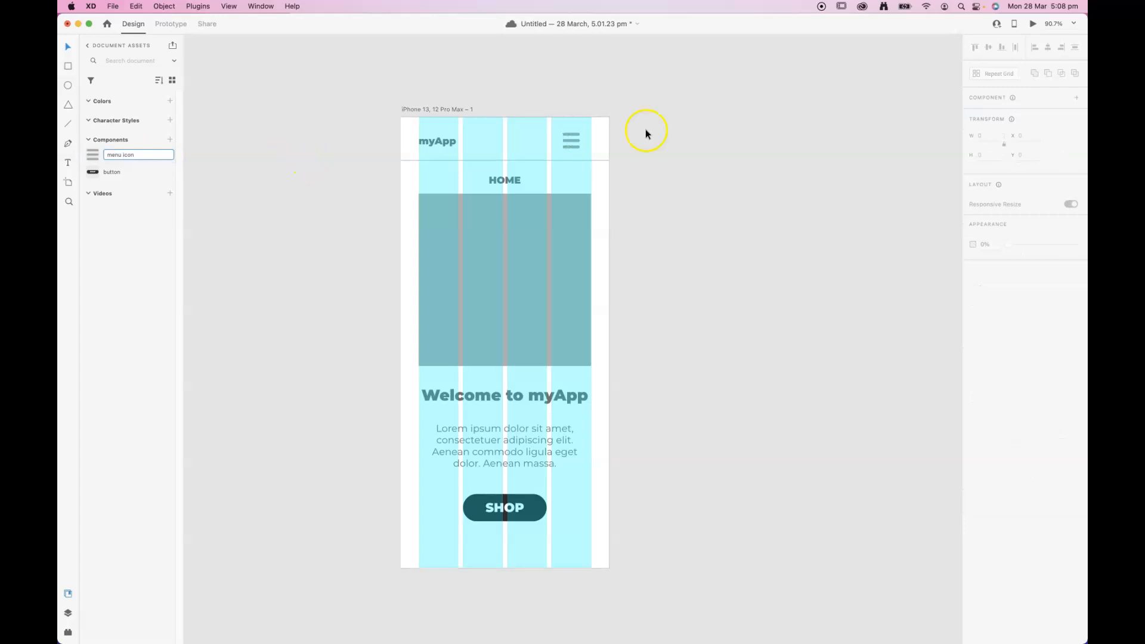
# Rename the iPhone artboard to "Home"
pyautogui.doubleClick(425, 109)
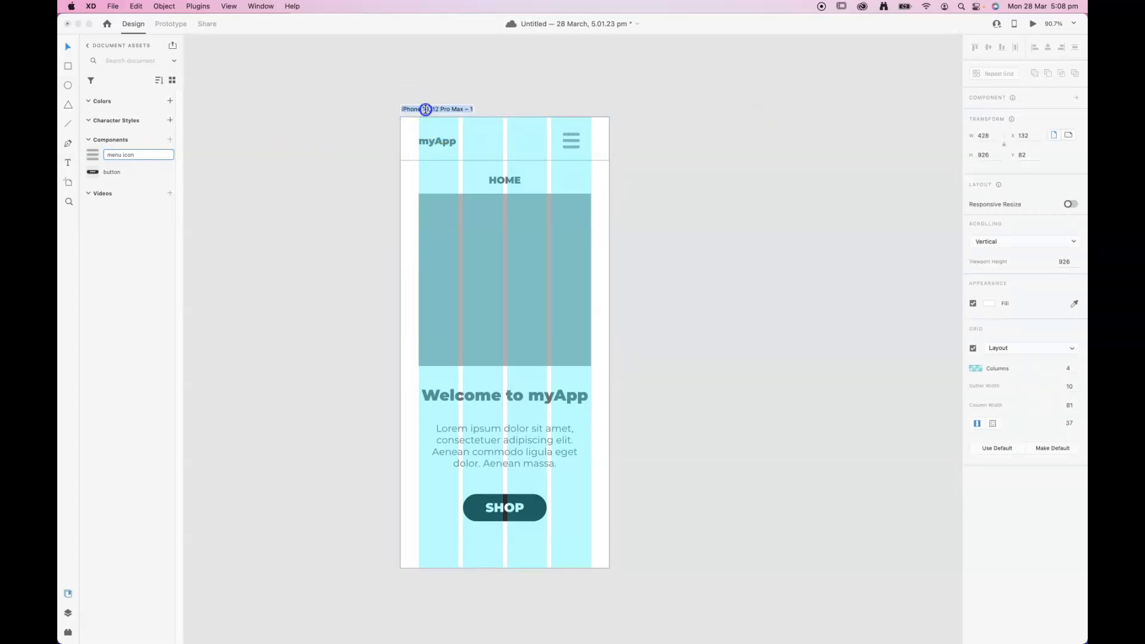
pyautogui.write('Ho')
pyautogui.click(474, 72)
pyautogui.moveTo(694, 119); pyautogui.dragTo(583, 112)
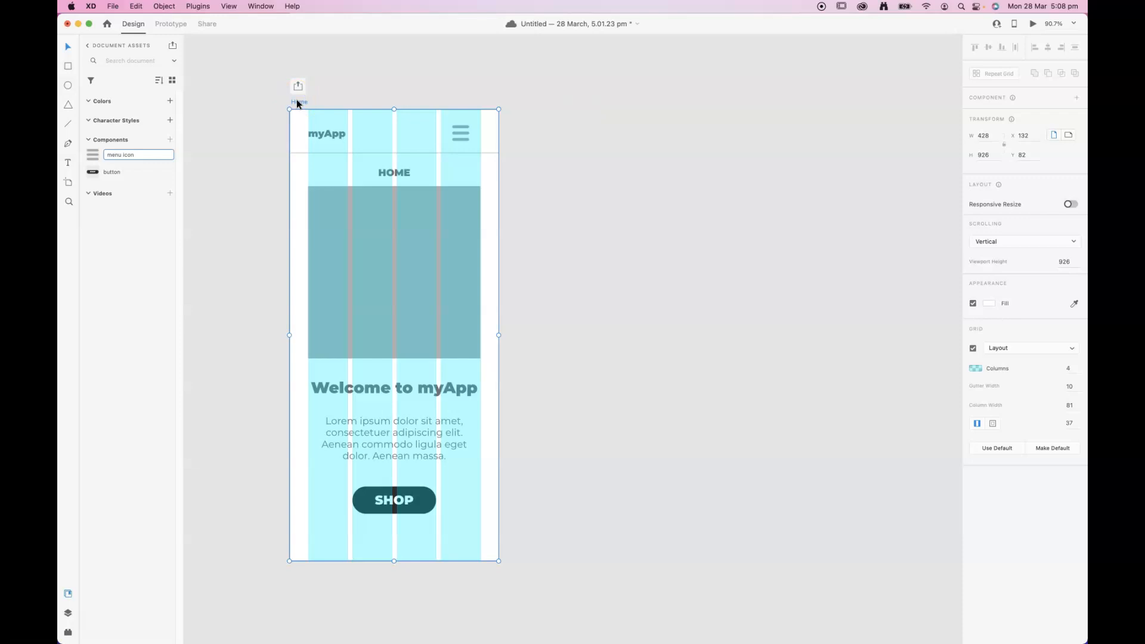
# Duplicate the Home artboard to start a second screen beside it
pyautogui.press('super+d')
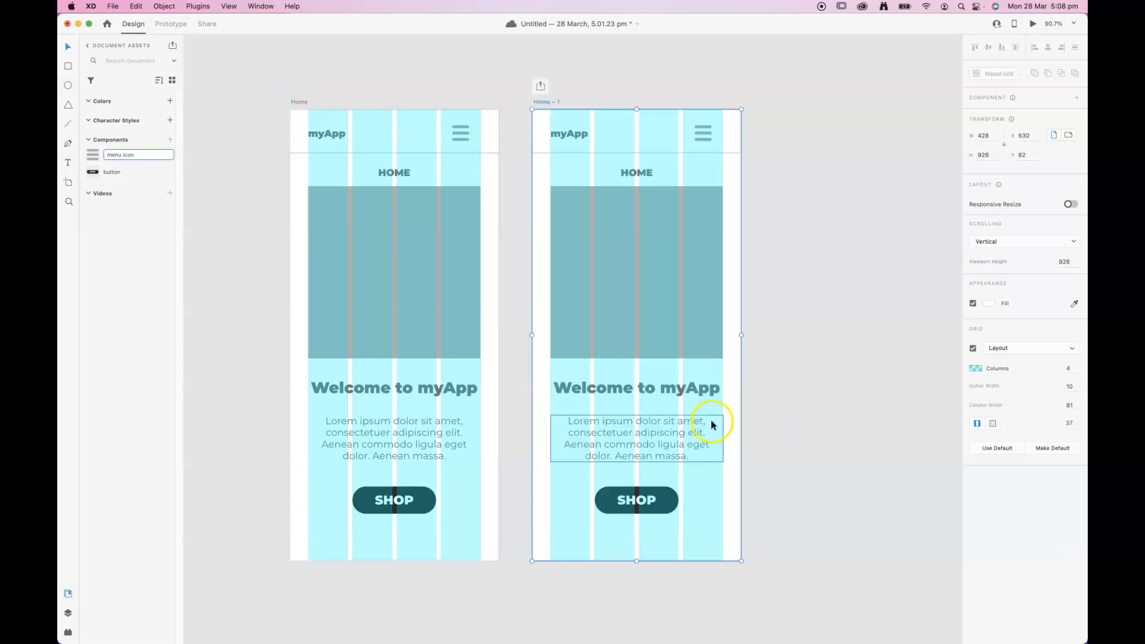
pyautogui.click(786, 427)
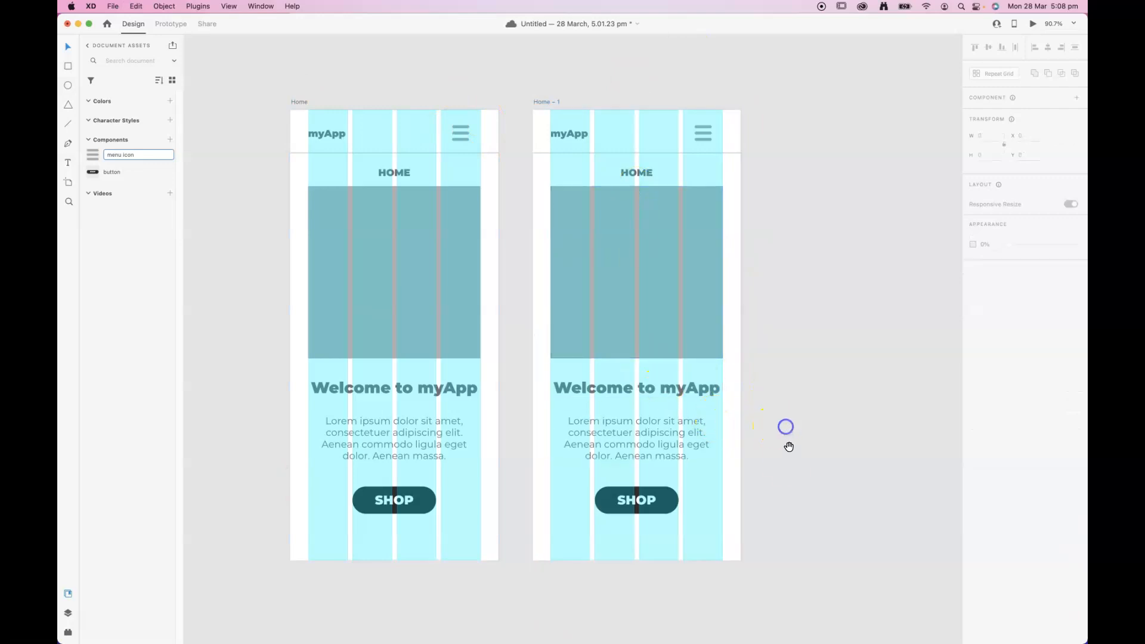
pyautogui.scroll(-2, 775, 425)
pyautogui.hscroll(1, 775, 425)
# Delete the SHOP button and the "Welcome to myApp" heading from the duplicated artboard
pyautogui.click(625, 446)
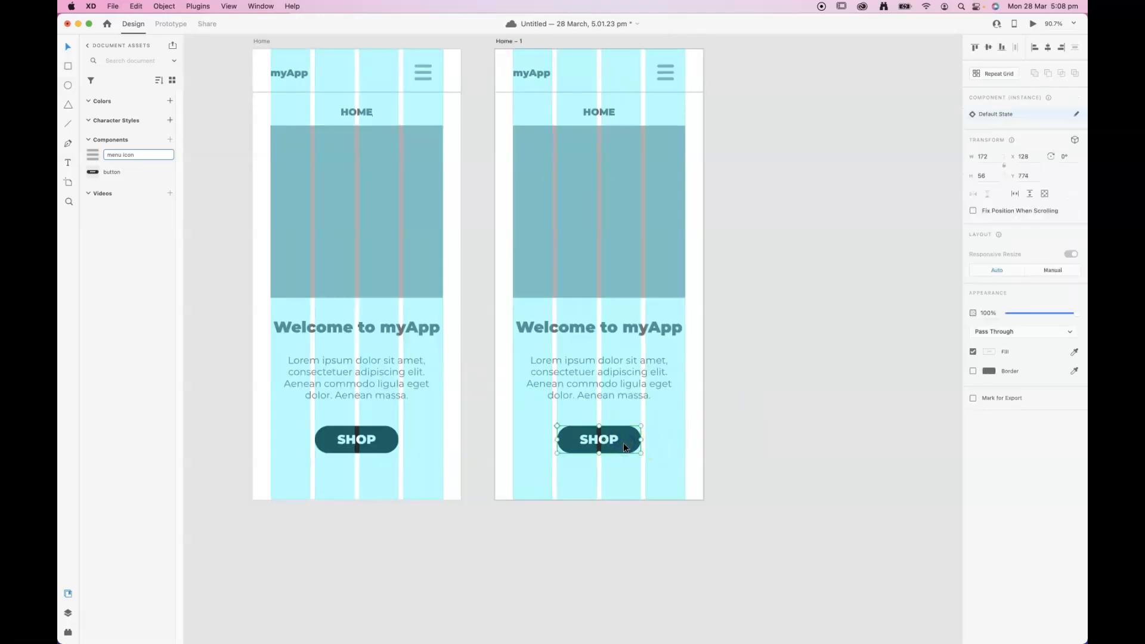
pyautogui.press('Delete')
pyautogui.click(640, 446)
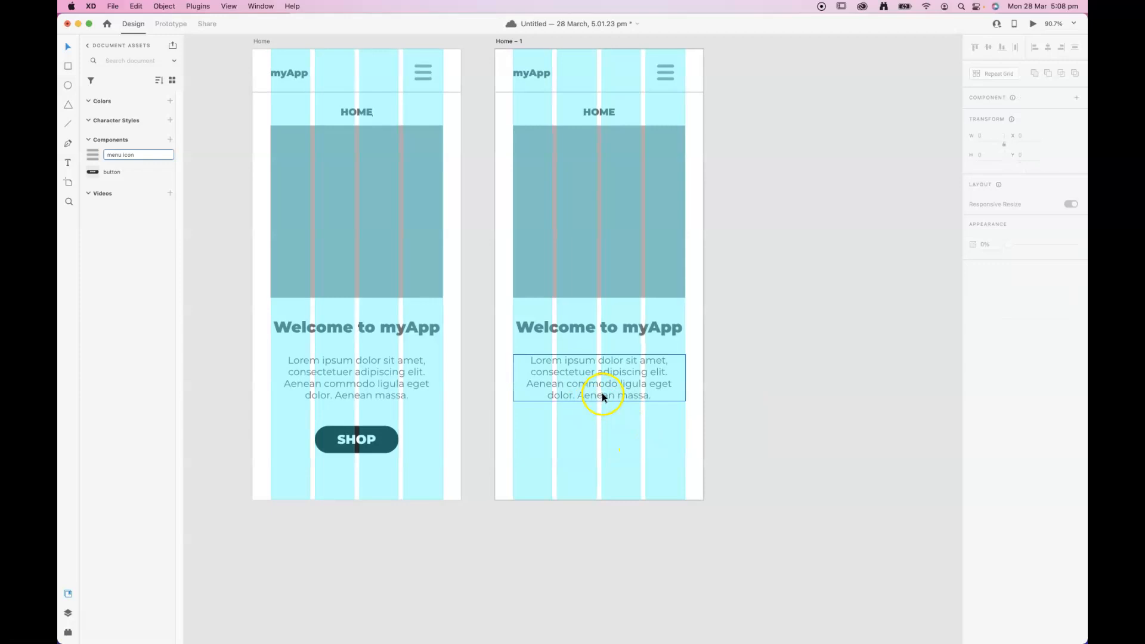
pyautogui.click(602, 328)
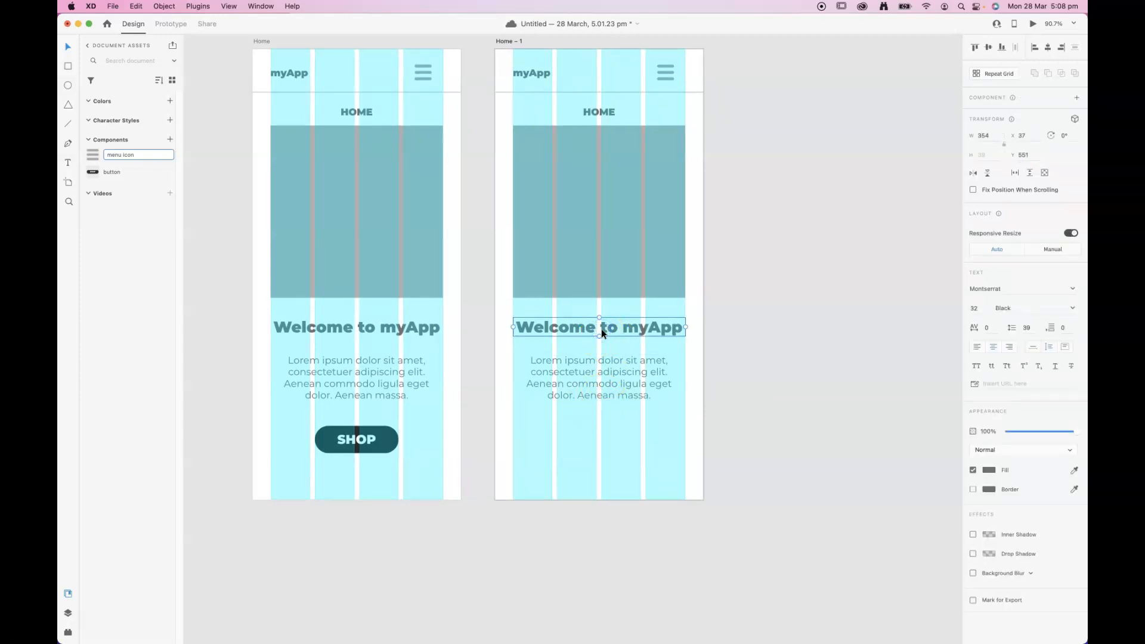
pyautogui.press('Delete')
# Shrink the duplicated artboard's image placeholder to 172 by 172 across two columns and set its body text size to 16
pyautogui.click(598, 286)
pyautogui.moveTo(686, 298); pyautogui.dragTo(594, 211)
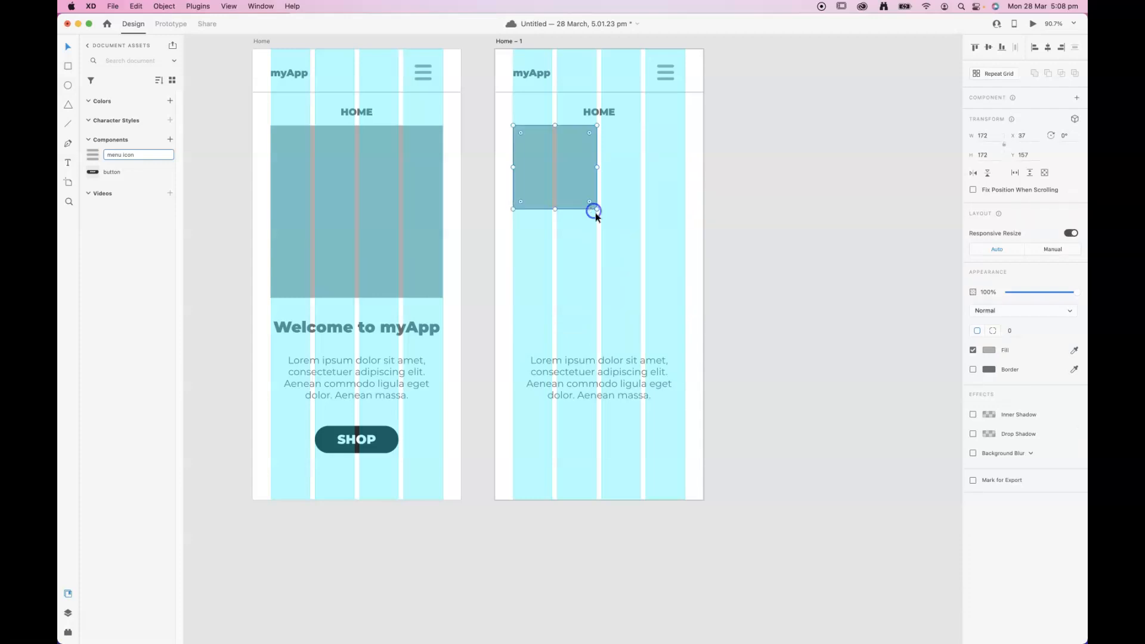
pyautogui.doubleClick(604, 377)
pyautogui.moveTo(981, 309); pyautogui.dragTo(952, 310)
pyautogui.write('16')
pyautogui.click(965, 325)
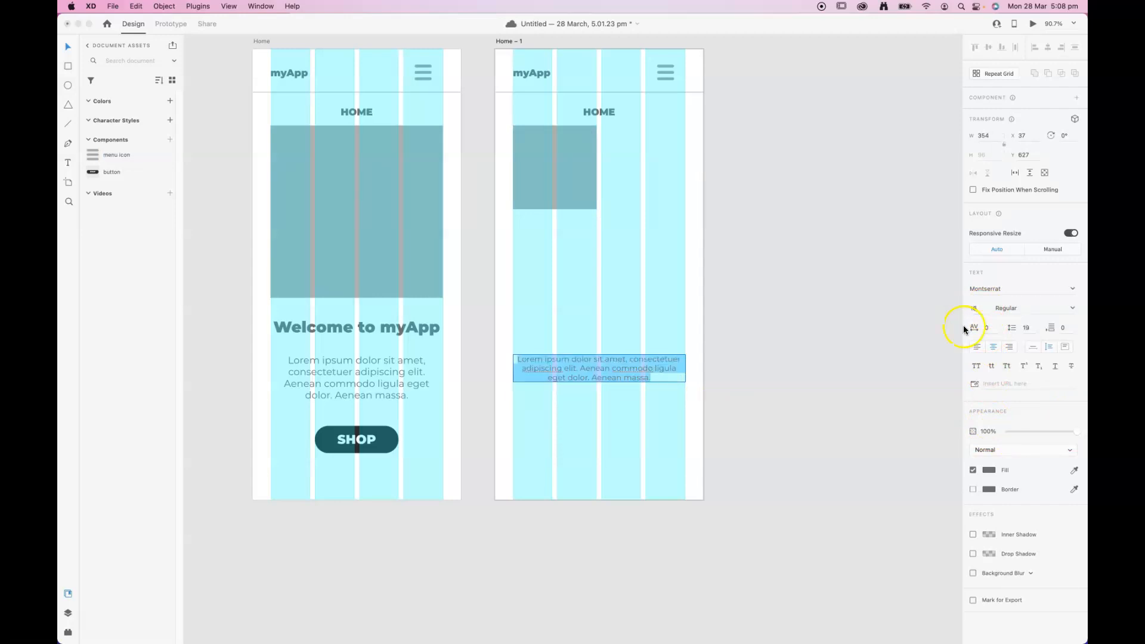
# Narrow the body text to 172 wide below the small placeholder and cut everything after "adipiscing elit."
pyautogui.click(621, 341)
pyautogui.moveTo(626, 364); pyautogui.dragTo(595, 239)
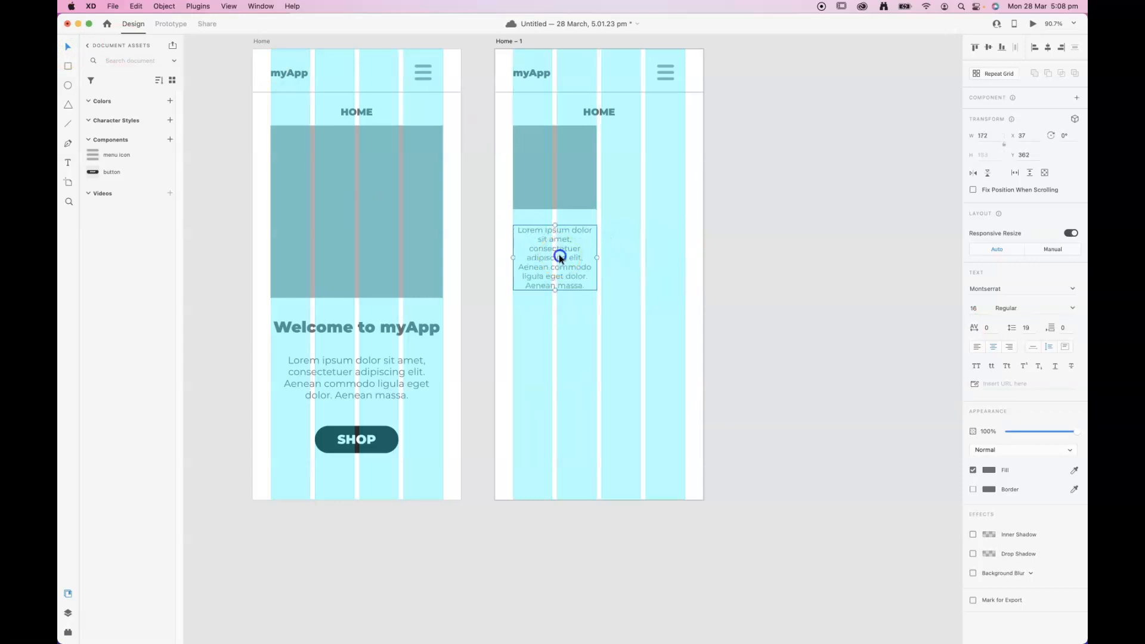
pyautogui.doubleClick(559, 257)
pyautogui.moveTo(583, 262); pyautogui.dragTo(591, 294)
pyautogui.press('BackSpace')
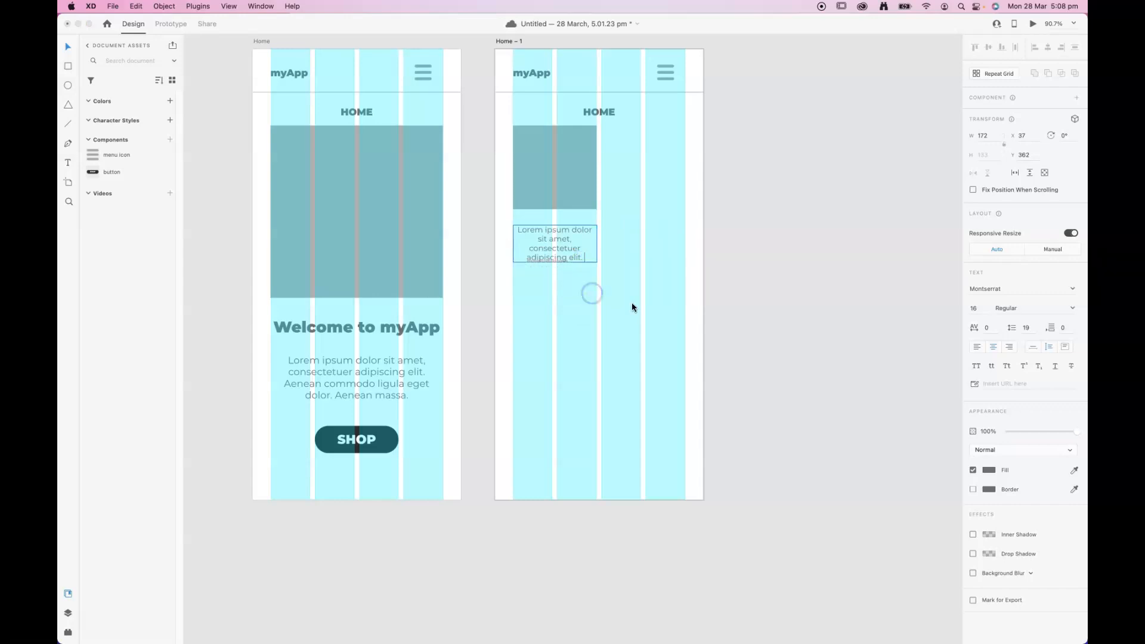
pyautogui.click(69, 46)
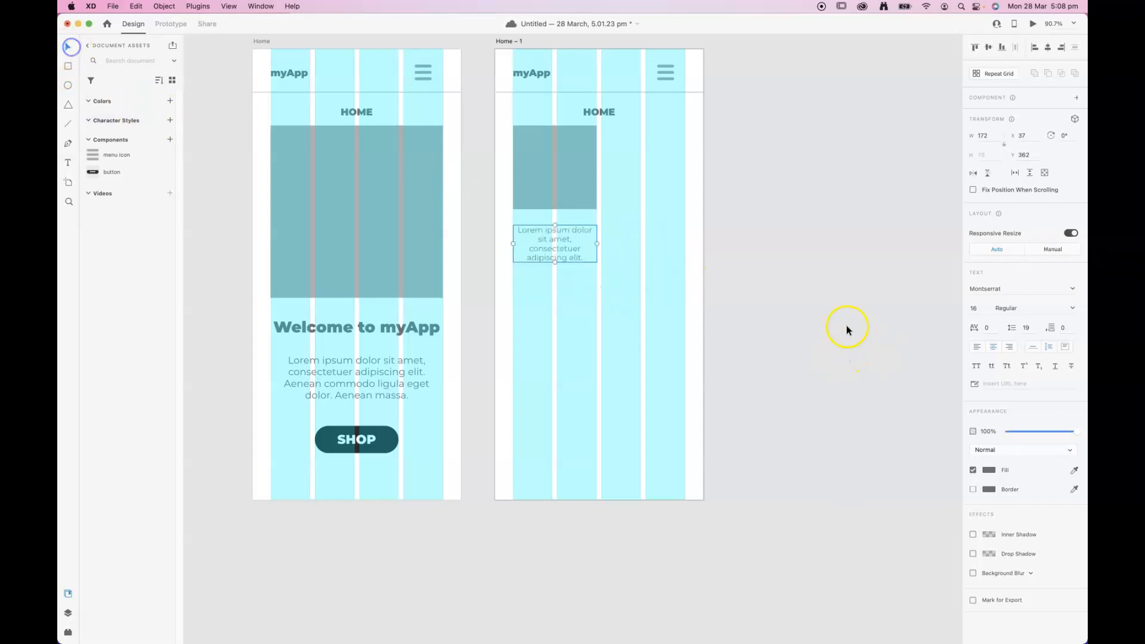
# Move the shortened text closer beneath the placeholder, at Y 345, and group the two objects
pyautogui.moveTo(553, 252); pyautogui.dragTo(554, 242)
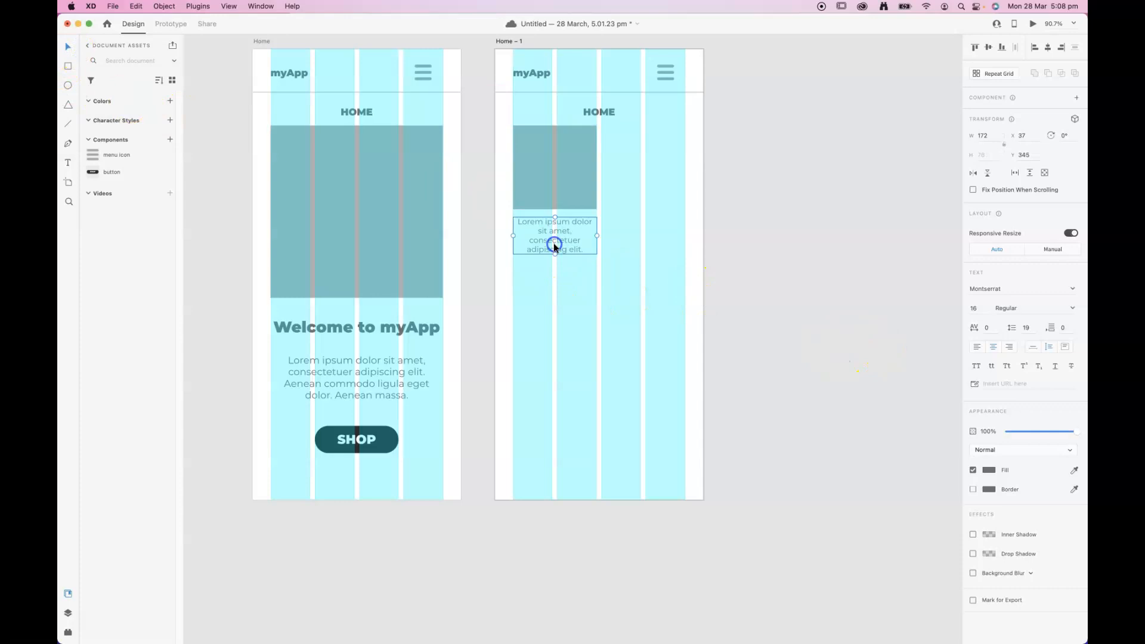
pyautogui.keyDown('shift'); pyautogui.click(587, 181); pyautogui.keyUp('shift')
# Change the duplicated artboard's HOME heading to SHOP and rename the artboard "Shop"
pyautogui.click(600, 113)
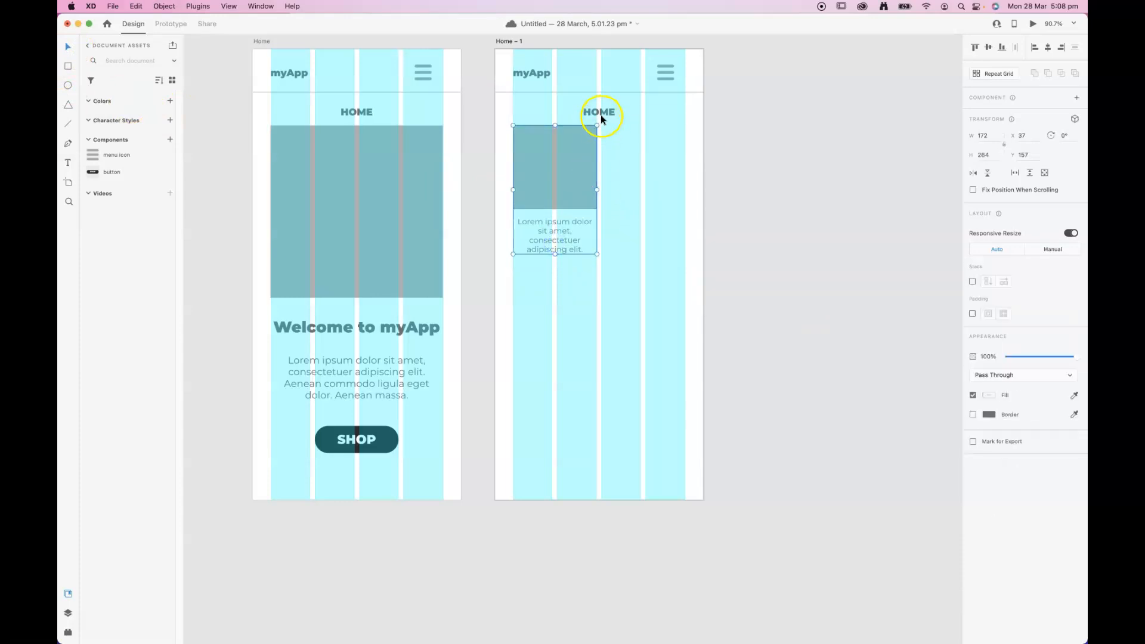
pyautogui.doubleClick(600, 113)
pyautogui.write('SHOP')
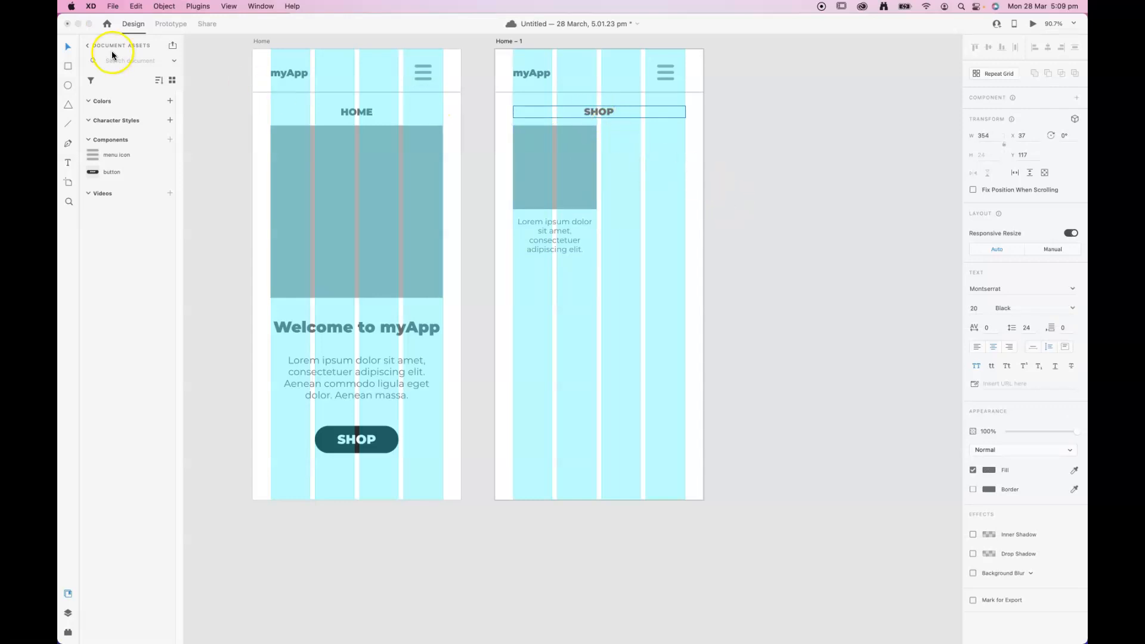
pyautogui.click(795, 155)
pyautogui.scroll(5, 641, 215)
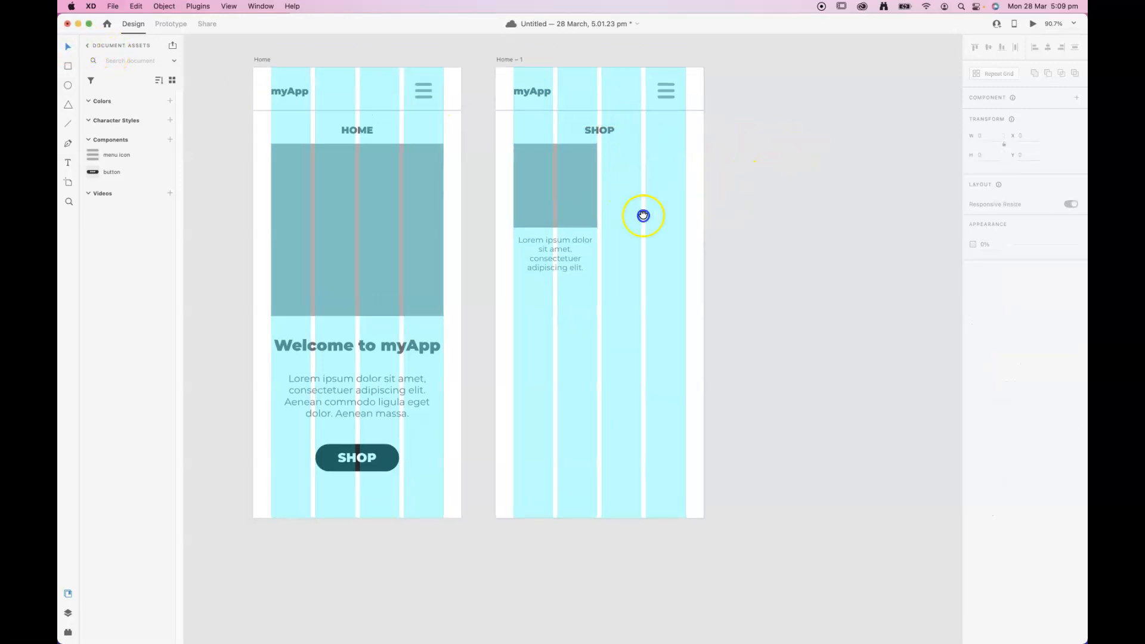
pyautogui.doubleClick(544, 117)
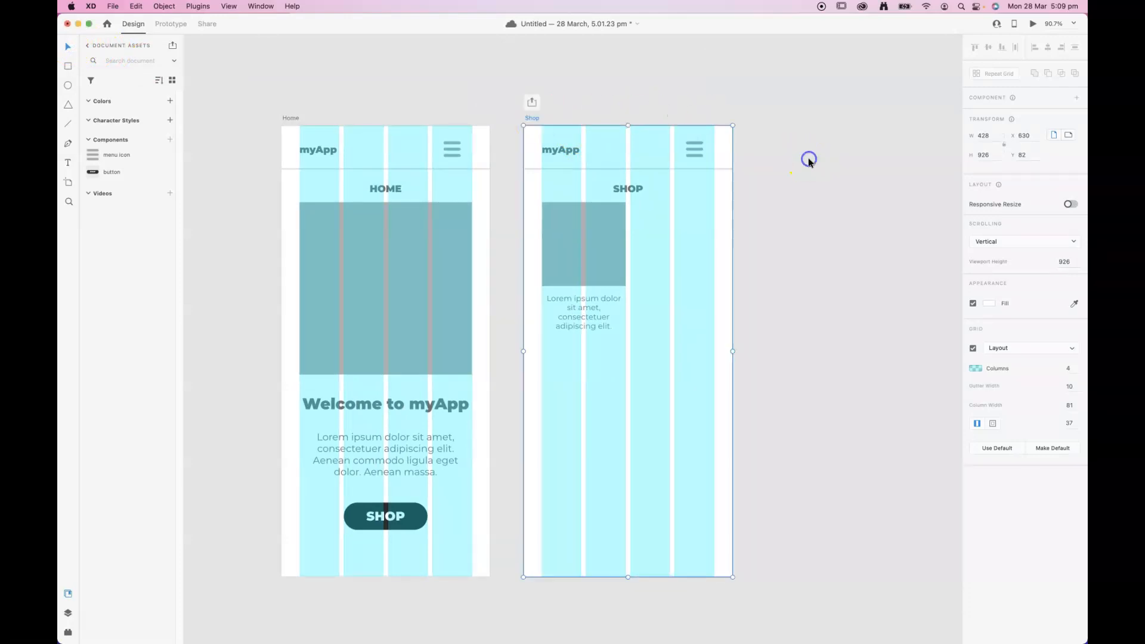
# Turn the image-and-text group into a repeat grid two items wide, with the spacing matched to the layout's column gutter
pyautogui.click(578, 276)
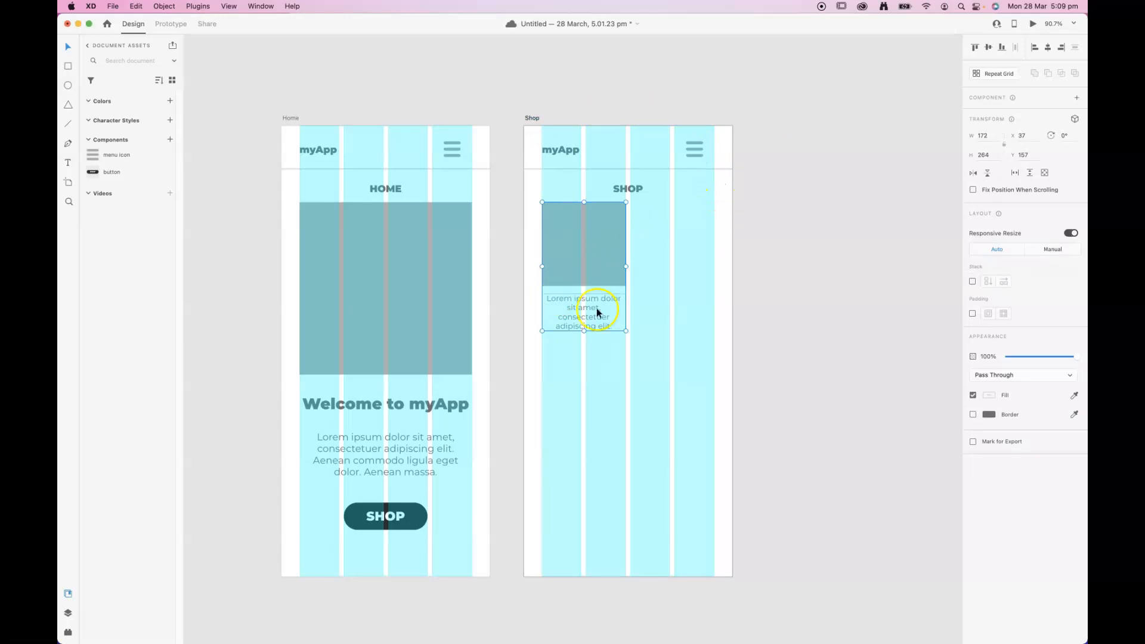
pyautogui.click(995, 73)
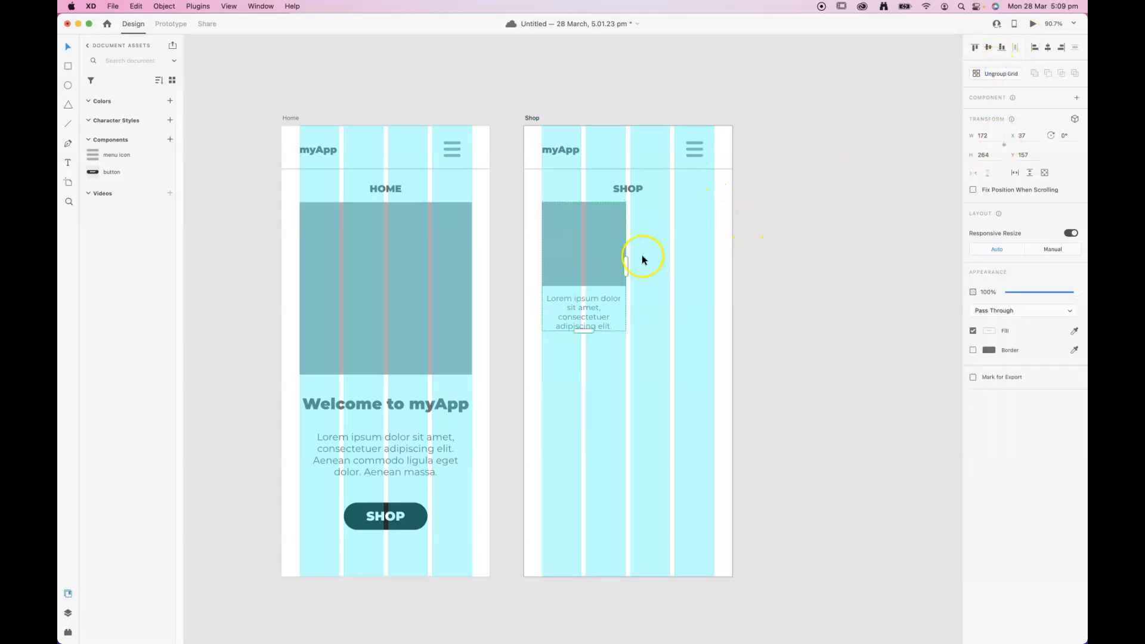
pyautogui.moveTo(626, 266); pyautogui.dragTo(726, 263)
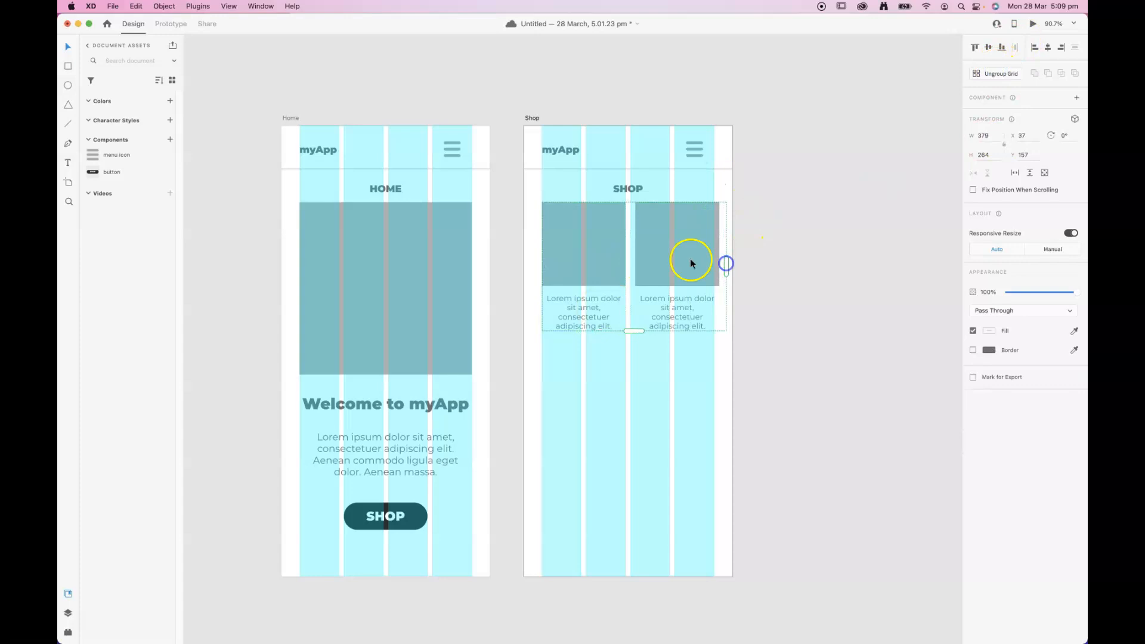
pyautogui.moveTo(634, 256); pyautogui.dragTo(629, 256)
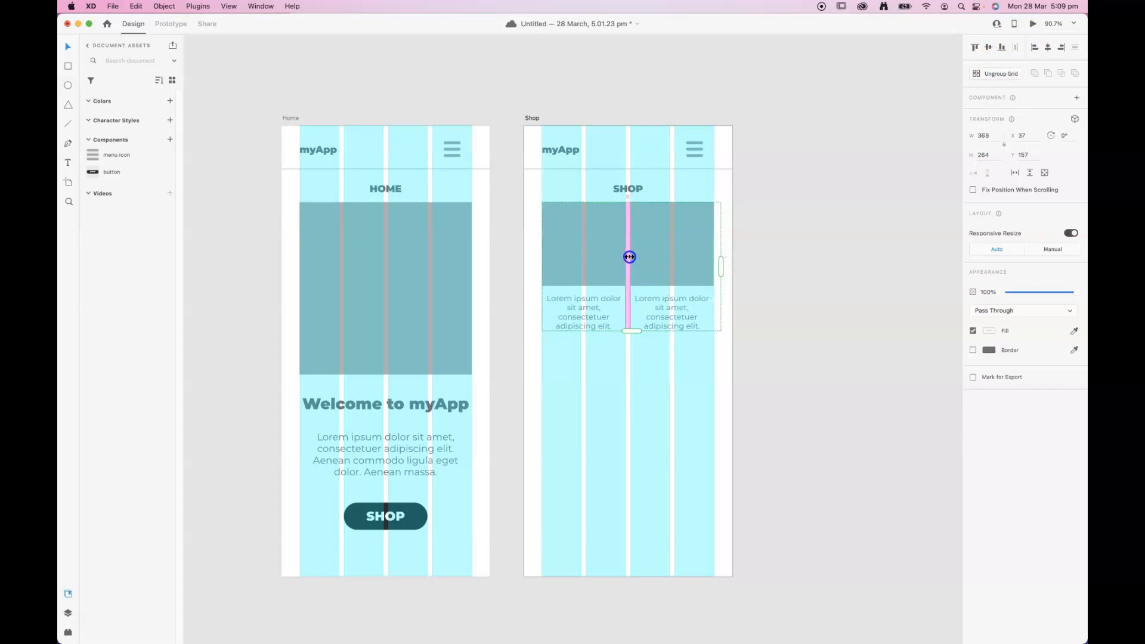
# Extend the repeat grid down to a third row of placeholders and trim its width to 354 at the last layout column
pyautogui.moveTo(635, 330); pyautogui.dragTo(643, 511)
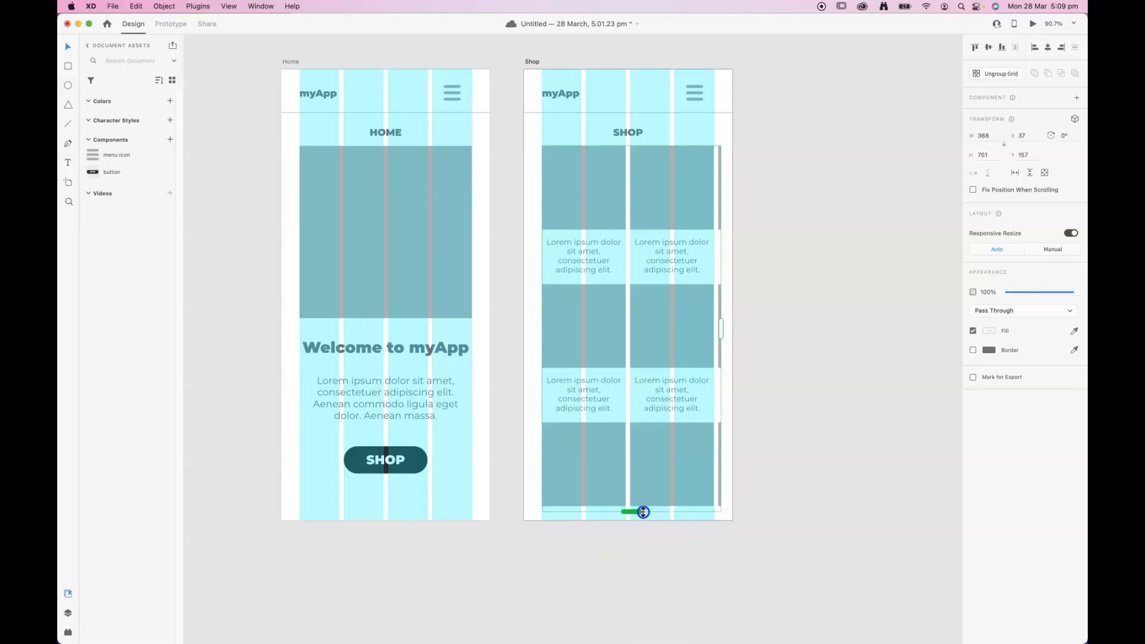
pyautogui.click(831, 421)
pyautogui.click(672, 235)
pyautogui.moveTo(721, 327); pyautogui.dragTo(713, 327)
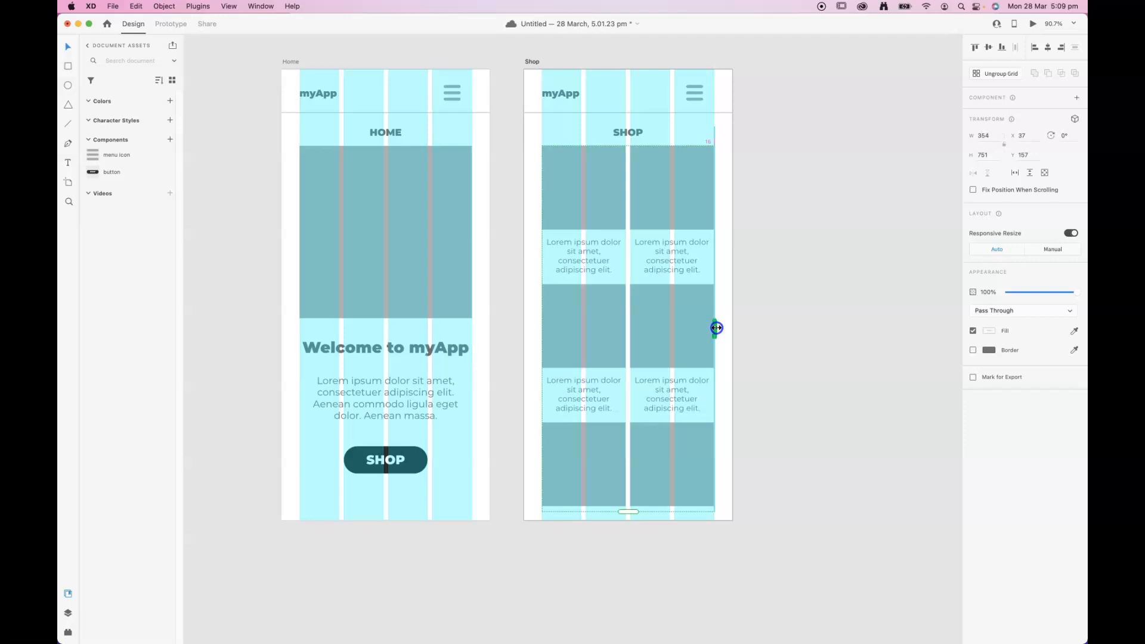
pyautogui.click(806, 328)
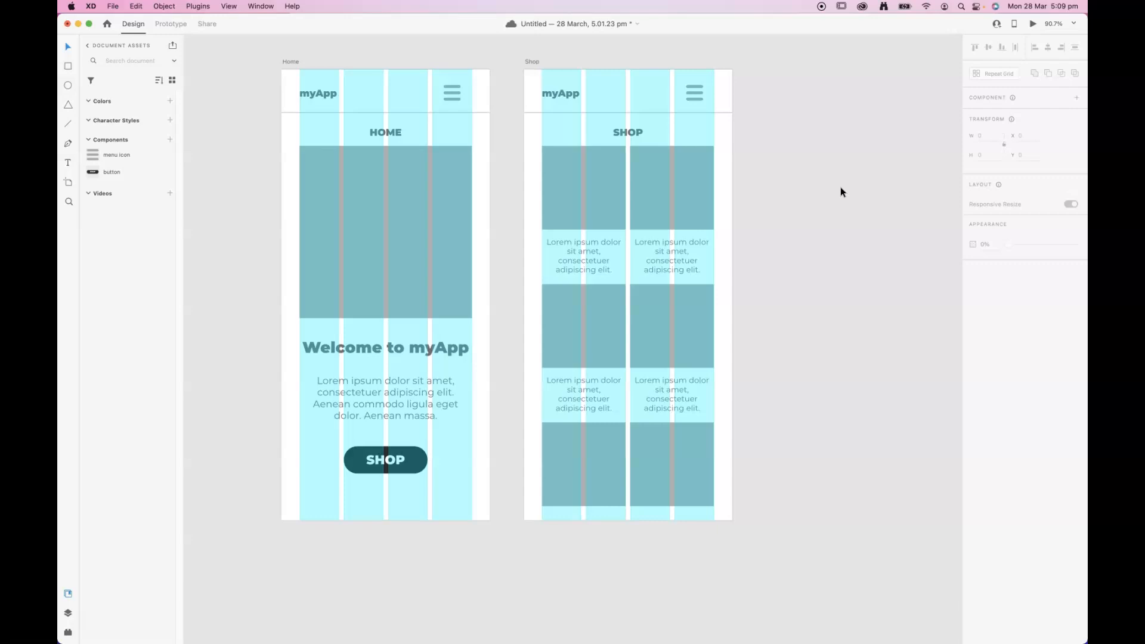
# Preview the Home artboard in prototype mode beside the artboards, then close the preview
pyautogui.click(385, 461)
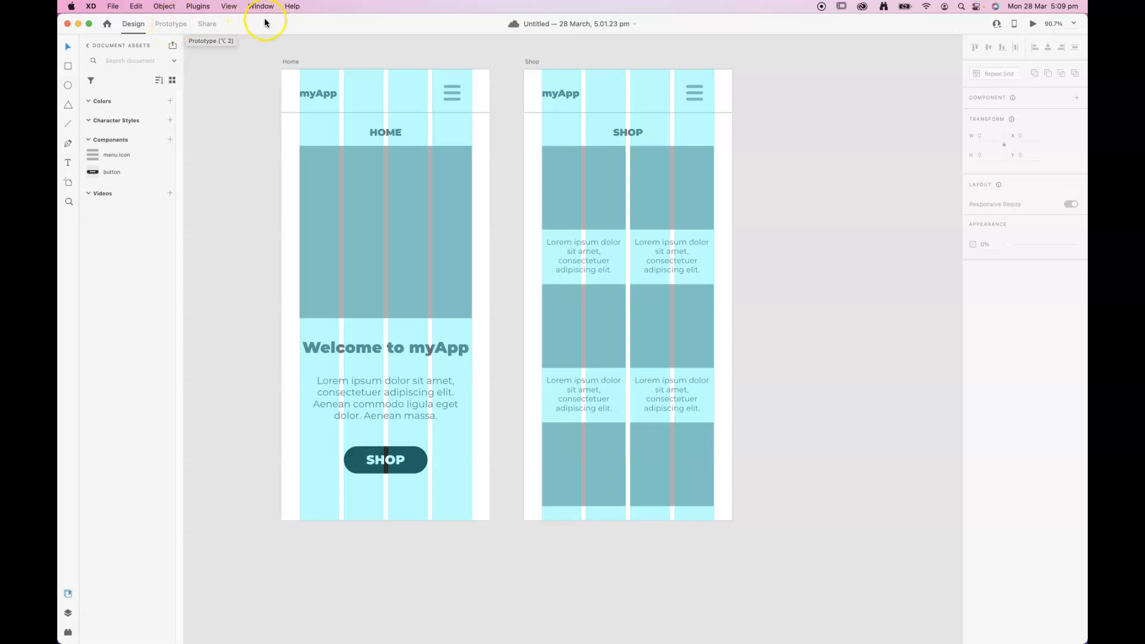
pyautogui.click(165, 25)
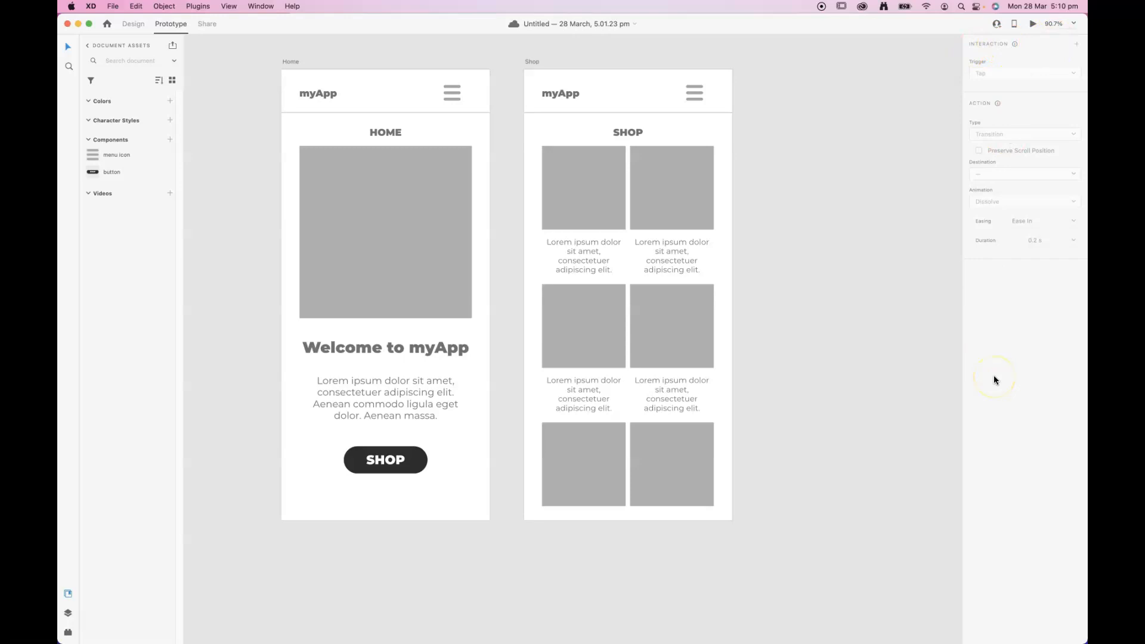
pyautogui.click(295, 60)
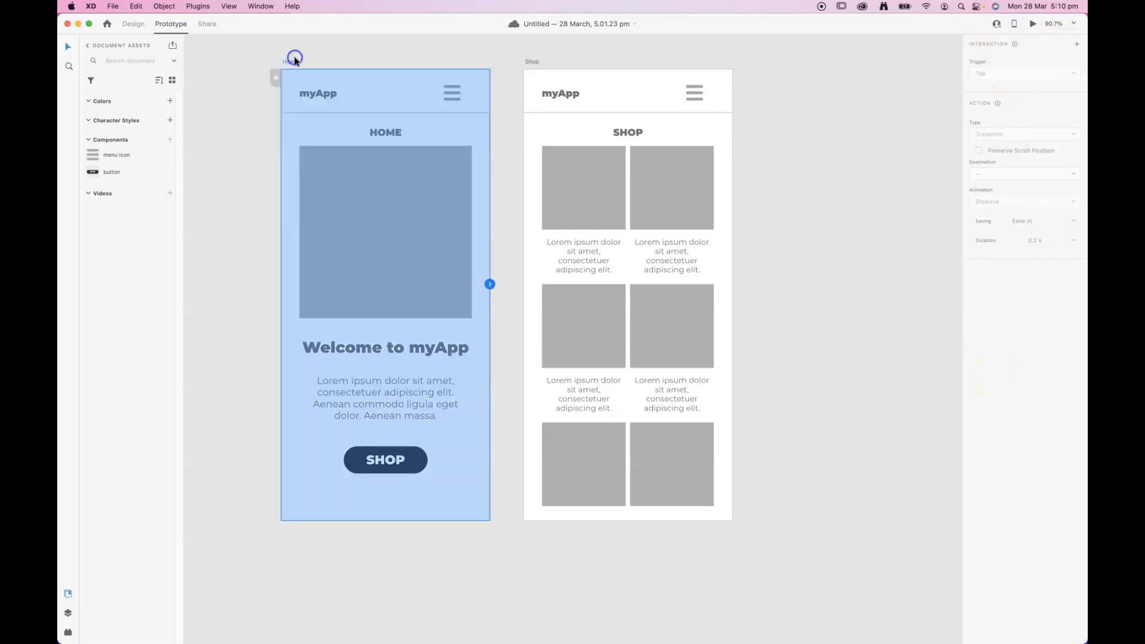
pyautogui.click(1032, 24)
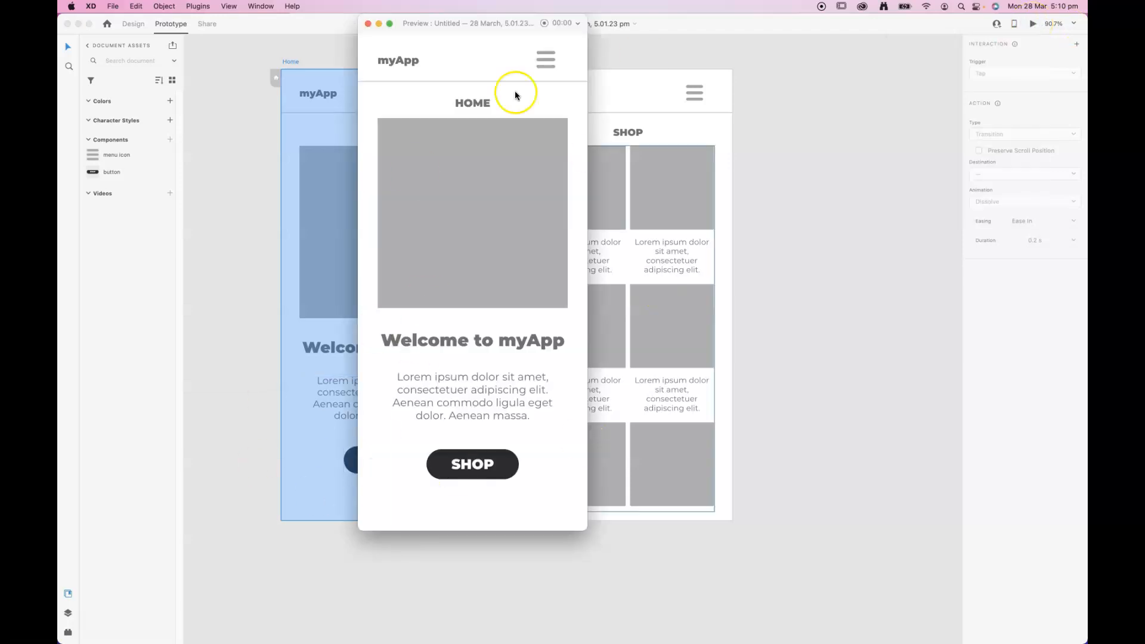
pyautogui.moveTo(476, 22); pyautogui.dragTo(886, 47)
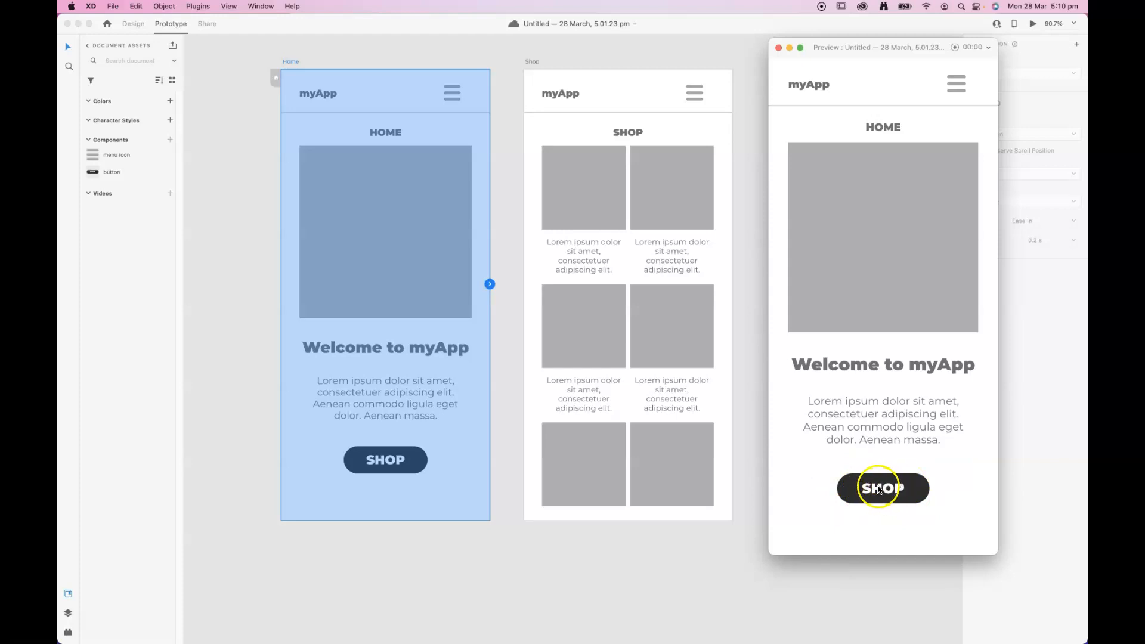
pyautogui.click(779, 48)
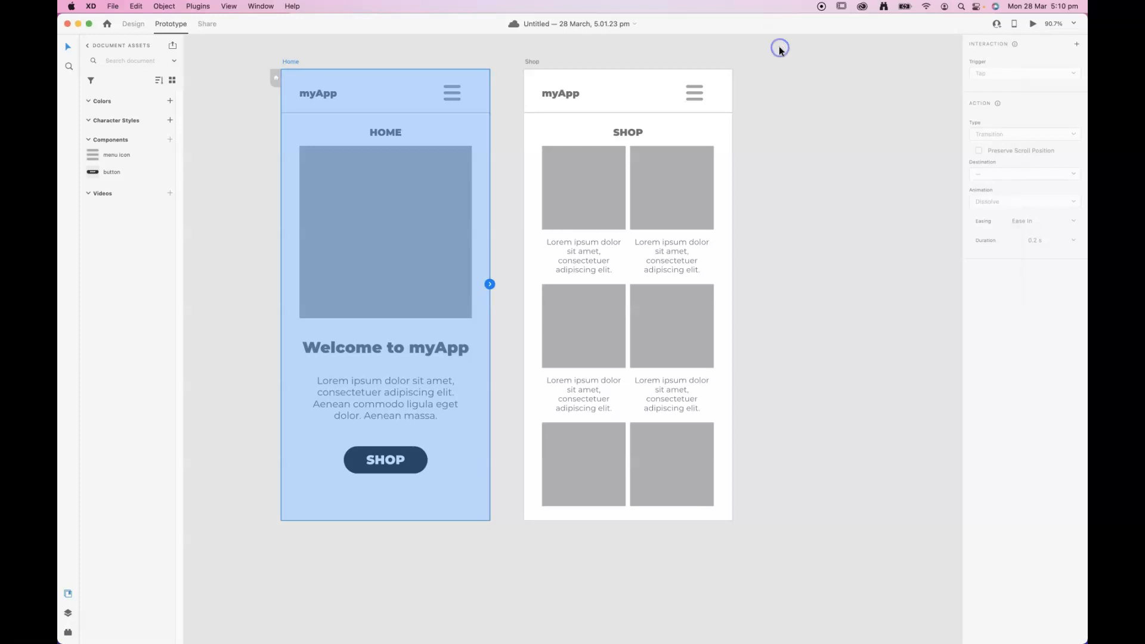
# Return to design mode and add a hover state to the Home screen's SHOP button component
pyautogui.click(132, 23)
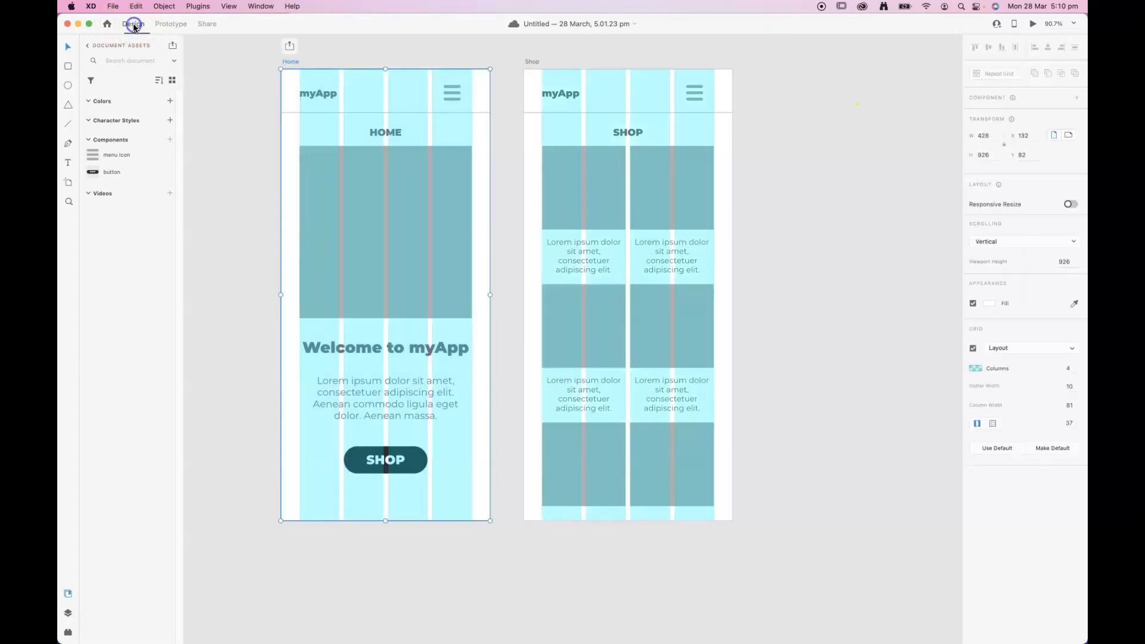
pyautogui.click(417, 473)
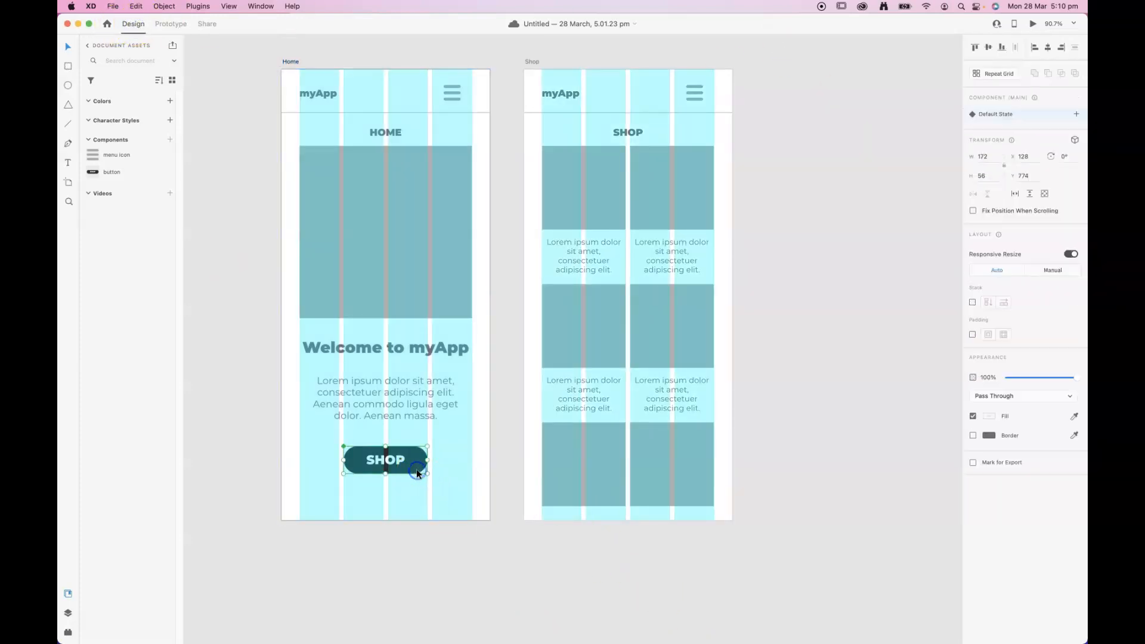
pyautogui.click(1074, 115)
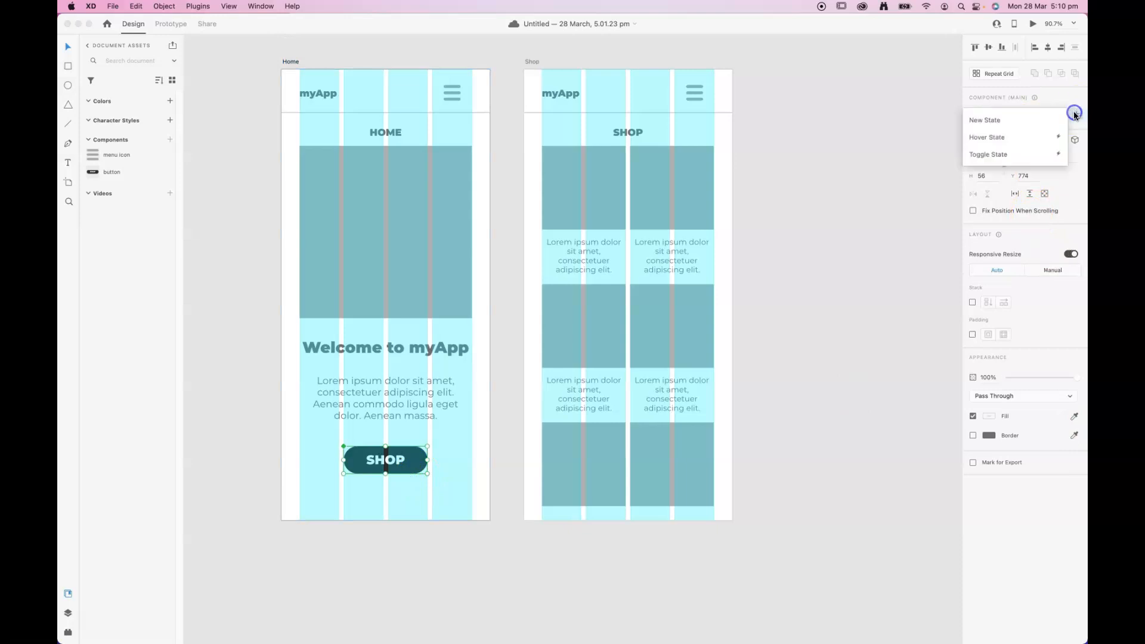
pyautogui.click(1006, 136)
# Change the fill of the SHOP button's pill rectangle to a lighter grey in the hover state
pyautogui.click(465, 447)
pyautogui.click(401, 448)
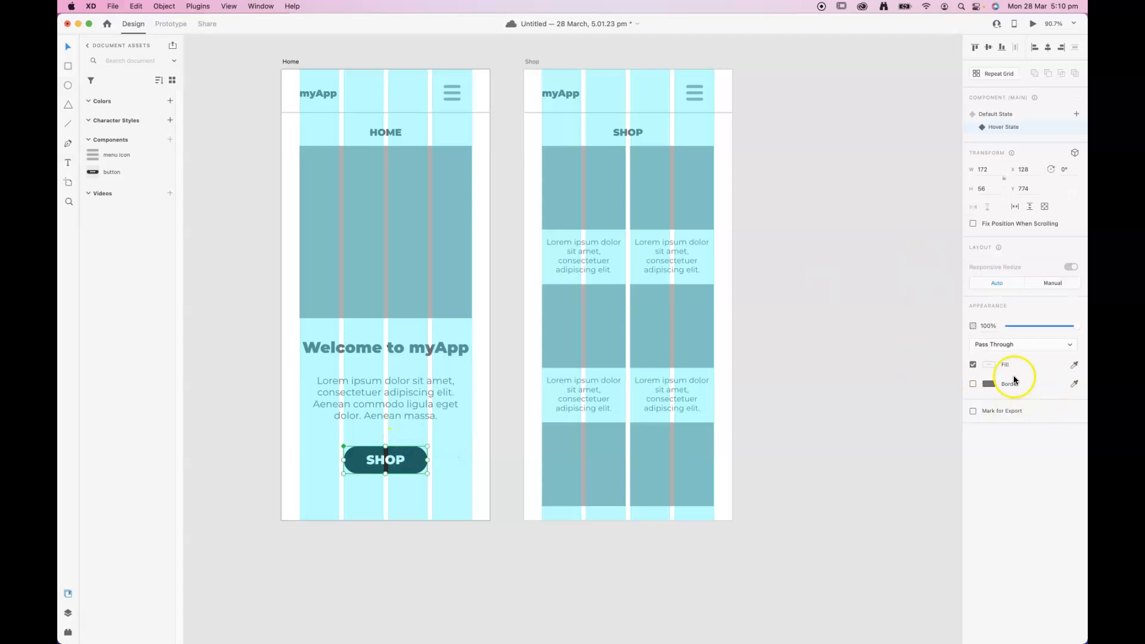
pyautogui.click(403, 449)
pyautogui.click(403, 449)
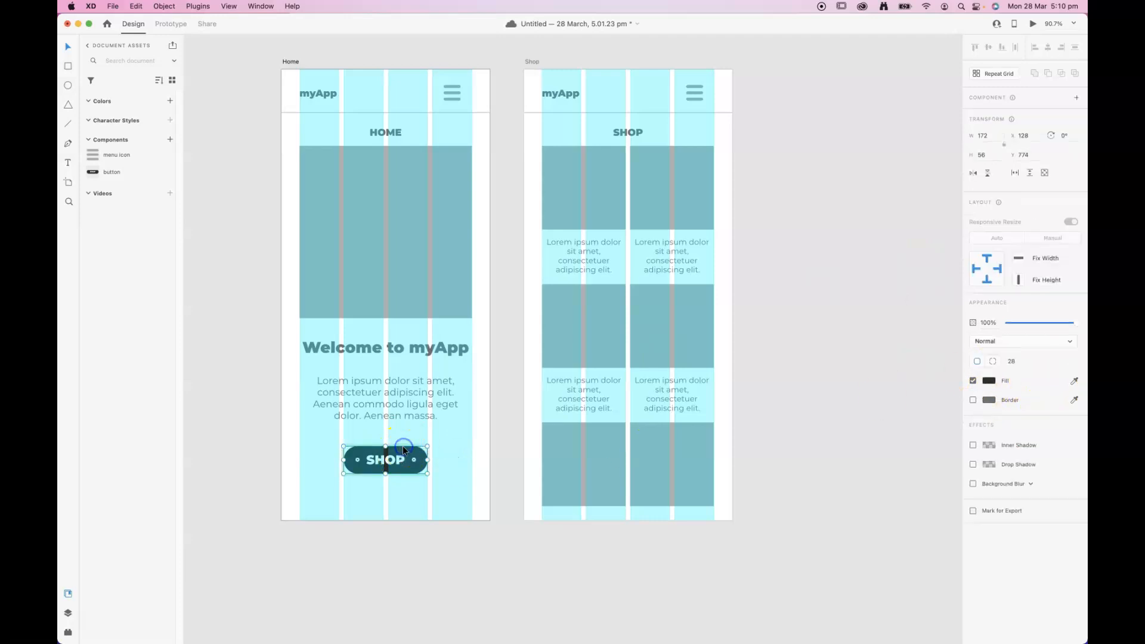
pyautogui.click(993, 380)
pyautogui.moveTo(886, 370)
pyautogui.mouseDown()
pyautogui.moveTo(815, 356)
pyautogui.moveTo(805, 365)
pyautogui.mouseUp()
pyautogui.click(797, 359)
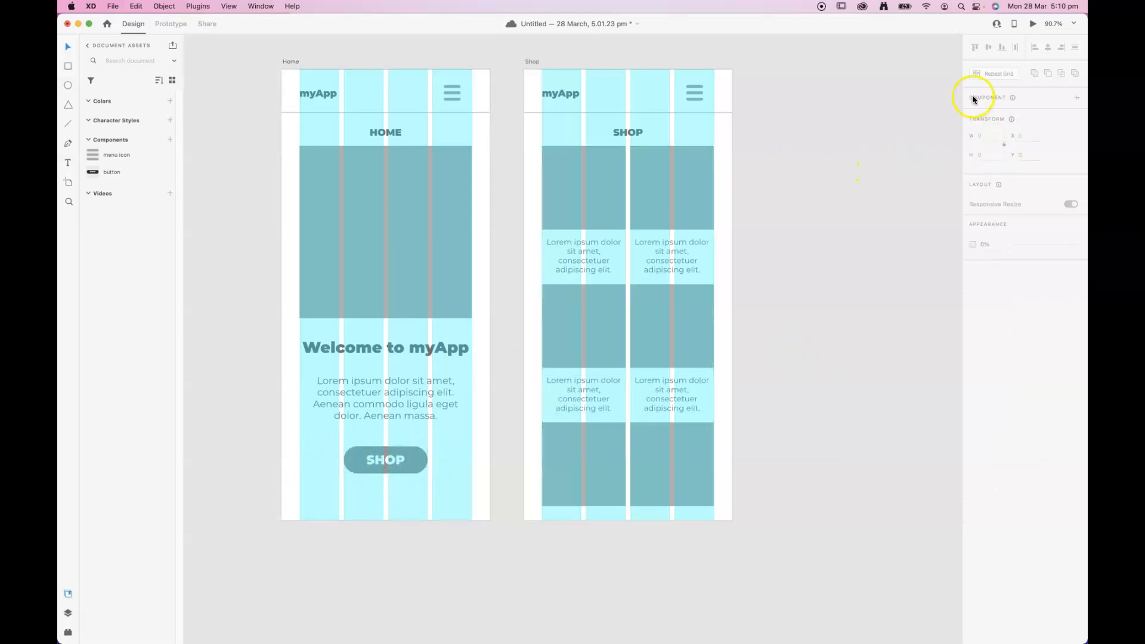
pyautogui.click(365, 463)
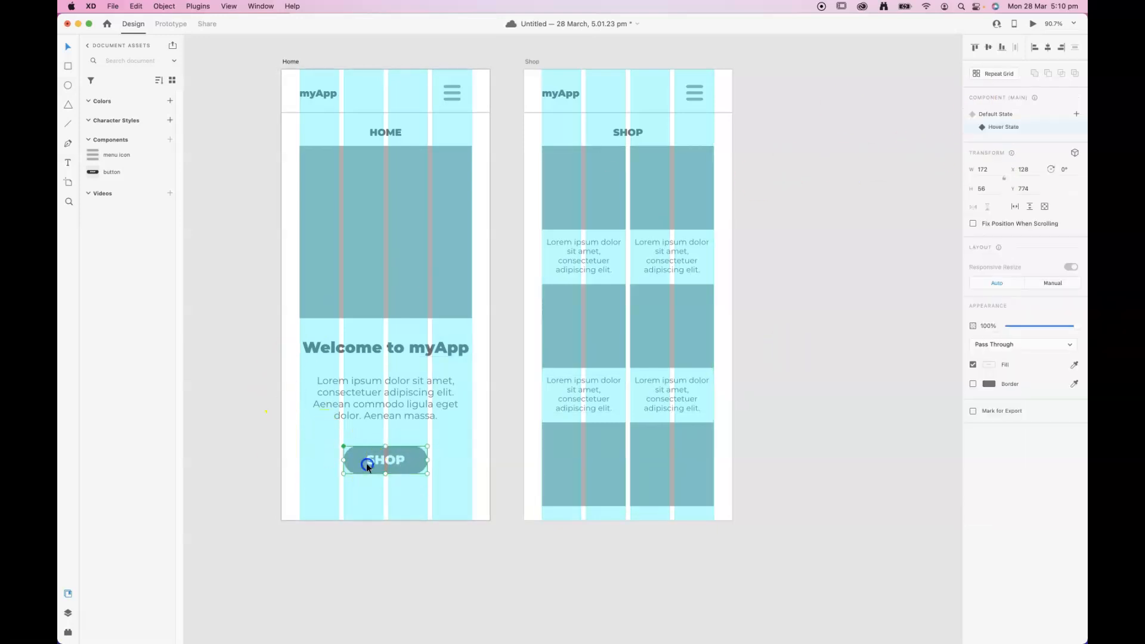
# Return the SHOP button to its default state and check its hover interaction settings in prototype mode
pyautogui.click(1003, 115)
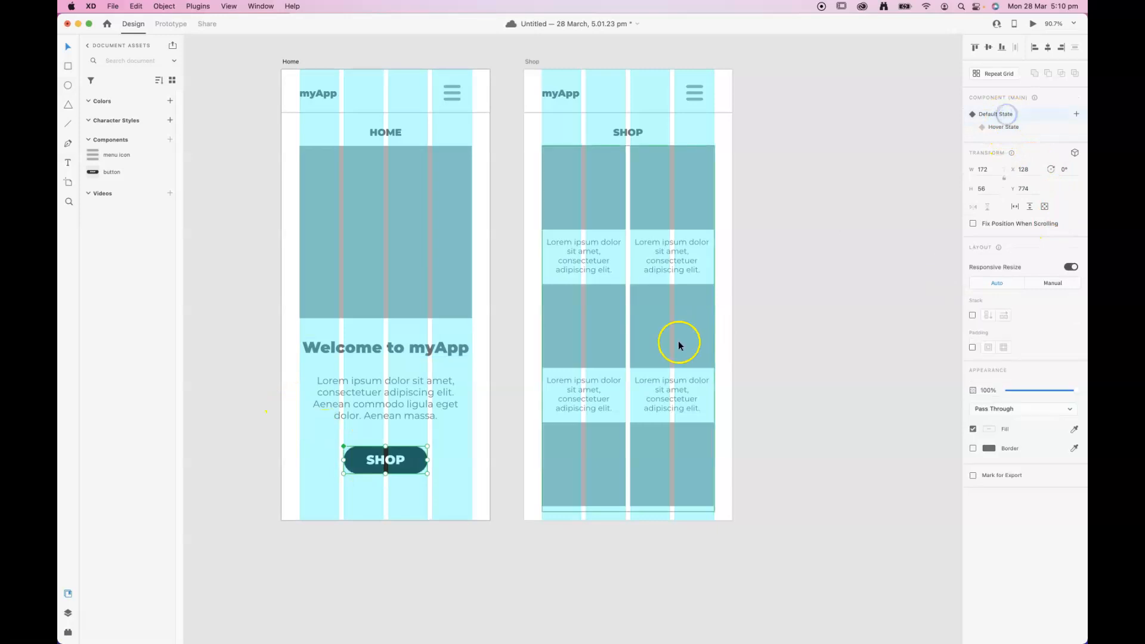
pyautogui.click(293, 62)
pyautogui.click(172, 26)
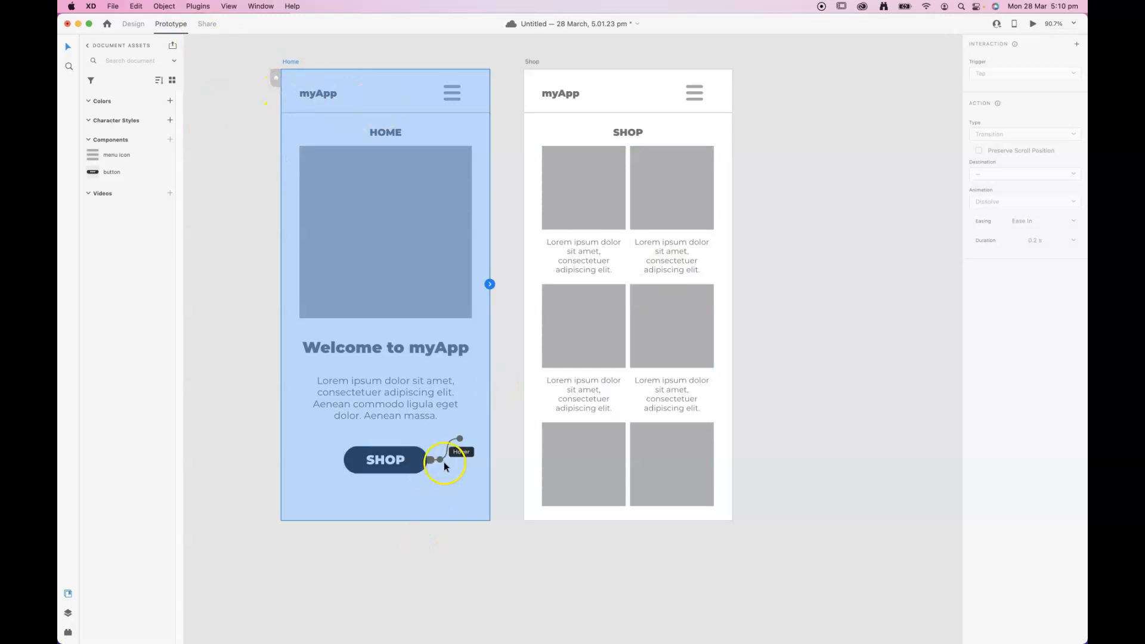
pyautogui.click(222, 360)
pyautogui.click(400, 463)
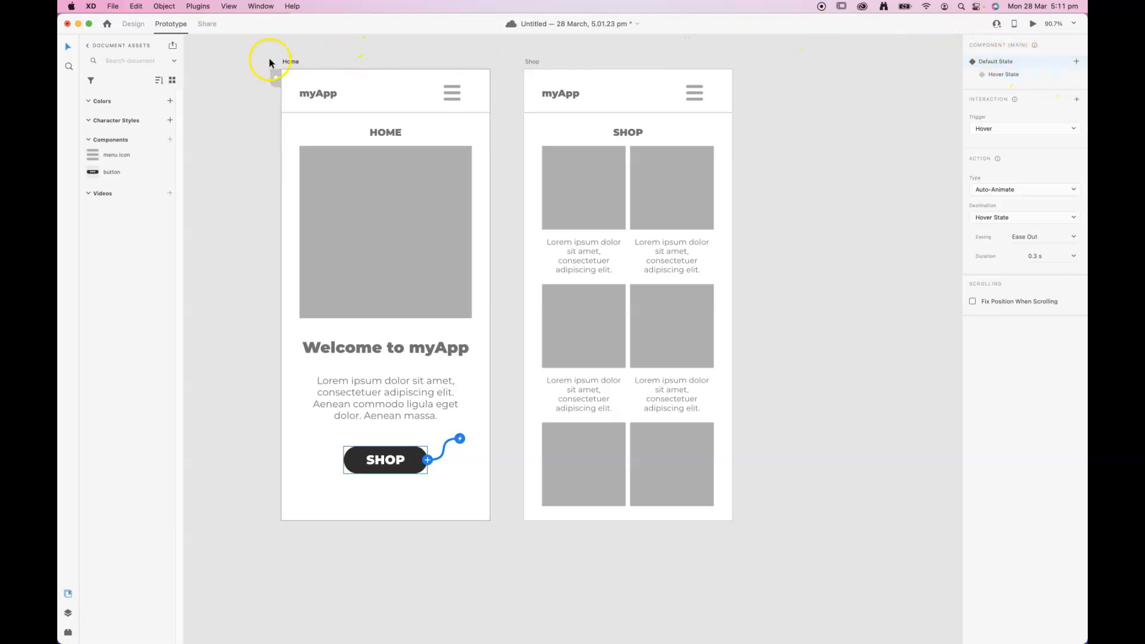
# Preview the prototype from the Home artboard and position the preview window clear of the Shop artboard
pyautogui.click(286, 62)
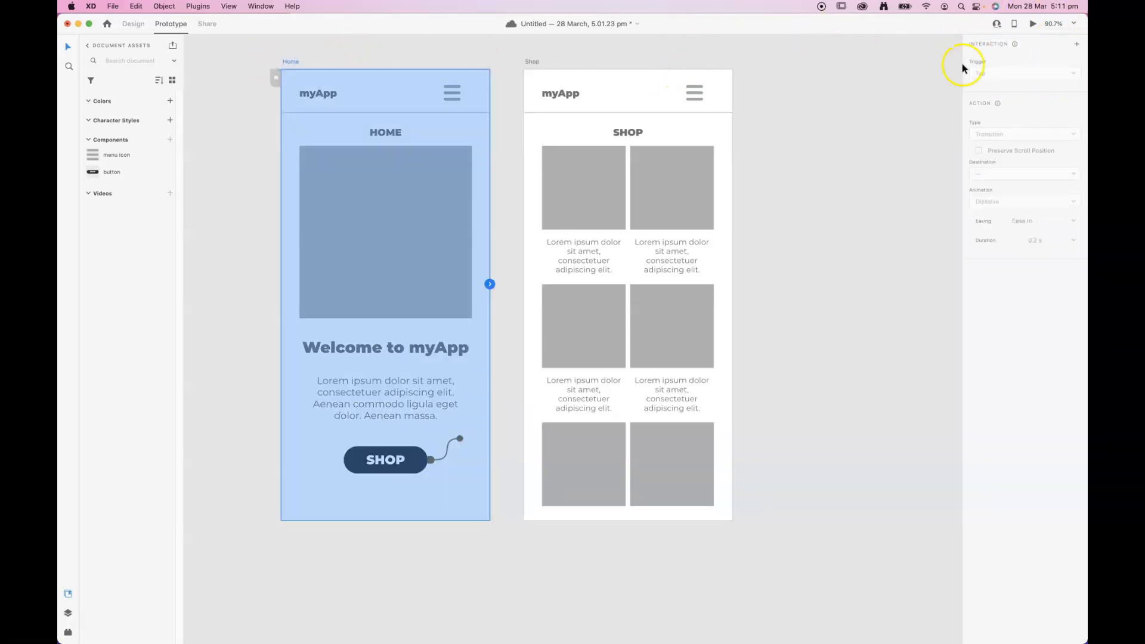
pyautogui.click(392, 44)
pyautogui.click(291, 62)
pyautogui.click(1033, 24)
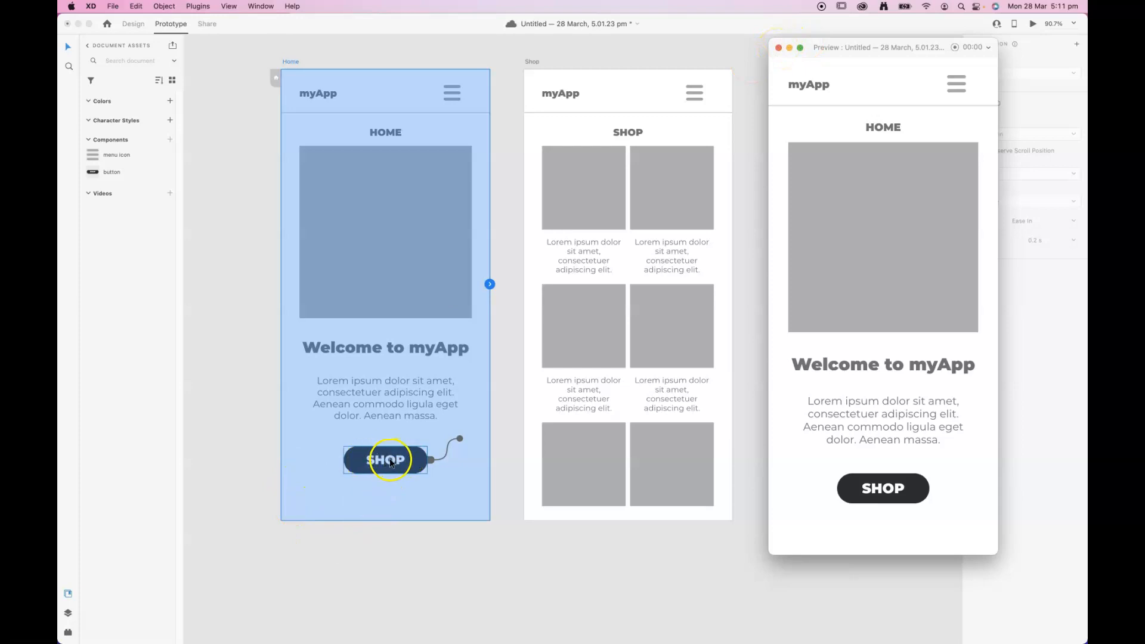
pyautogui.moveTo(848, 46); pyautogui.dragTo(885, 125)
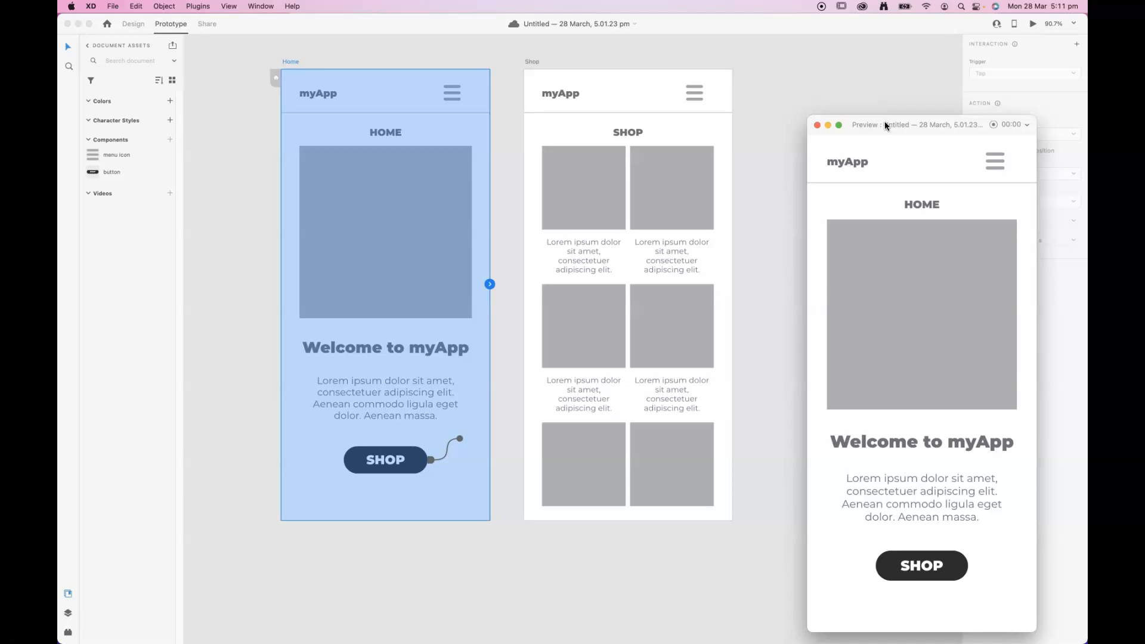
# Link the SHOP button on the Home artboard to the Shop artboard with a prototype connection
pyautogui.click(399, 563)
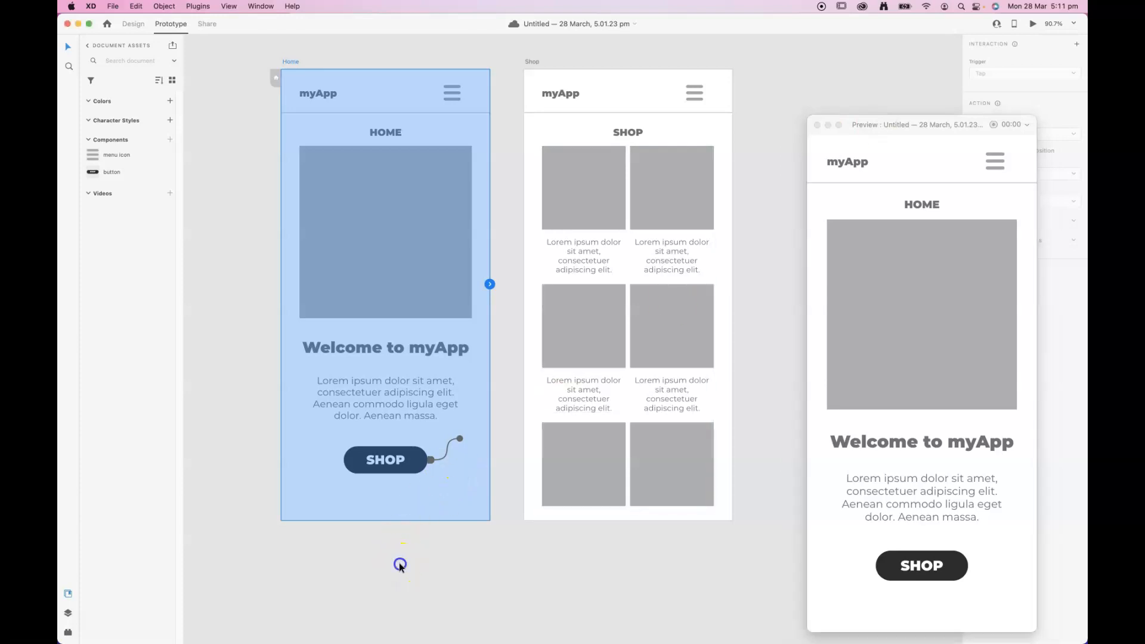
pyautogui.click(404, 471)
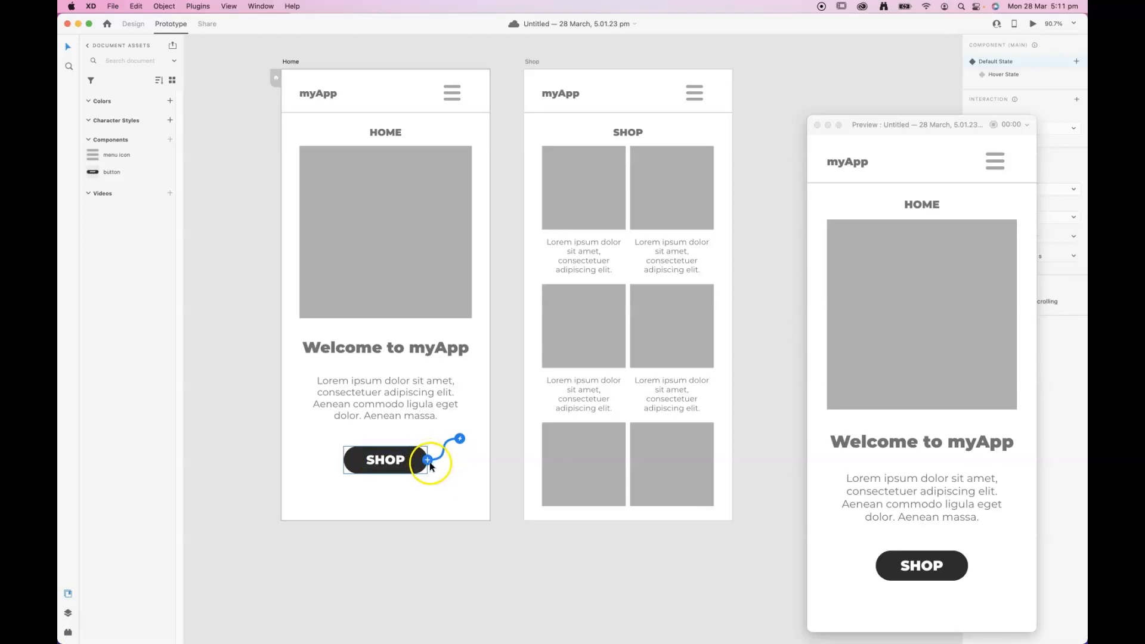
pyautogui.moveTo(428, 463); pyautogui.dragTo(535, 281)
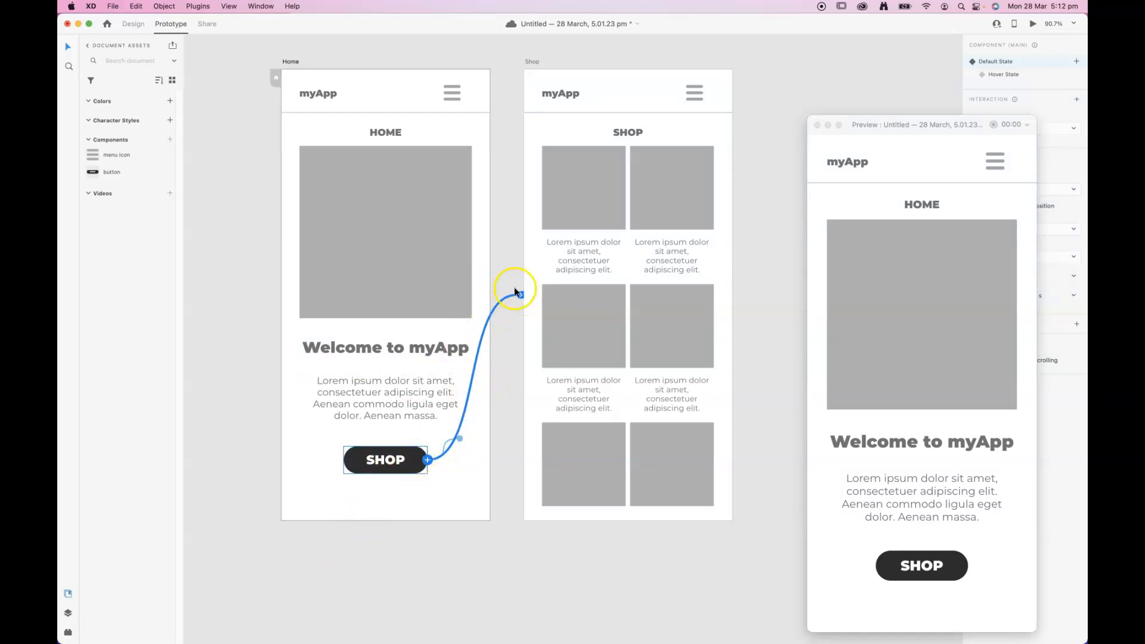
# Test the SHOP button's link from Home to Shop in the preview window
pyautogui.moveTo(933, 125); pyautogui.dragTo(862, 66)
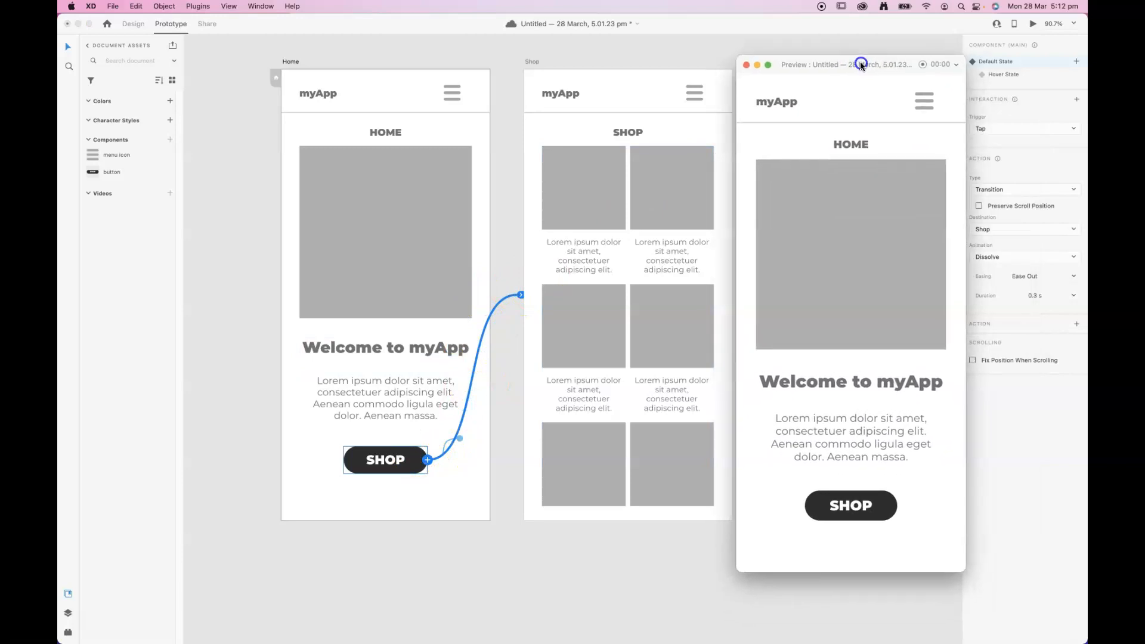
pyautogui.click(865, 511)
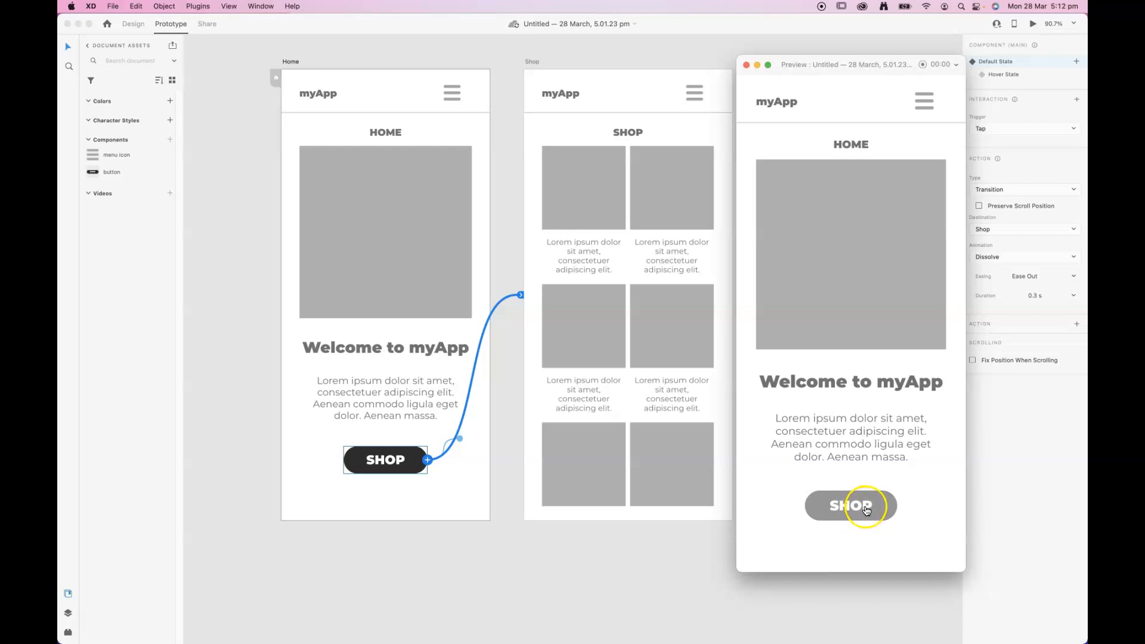
pyautogui.click(865, 508)
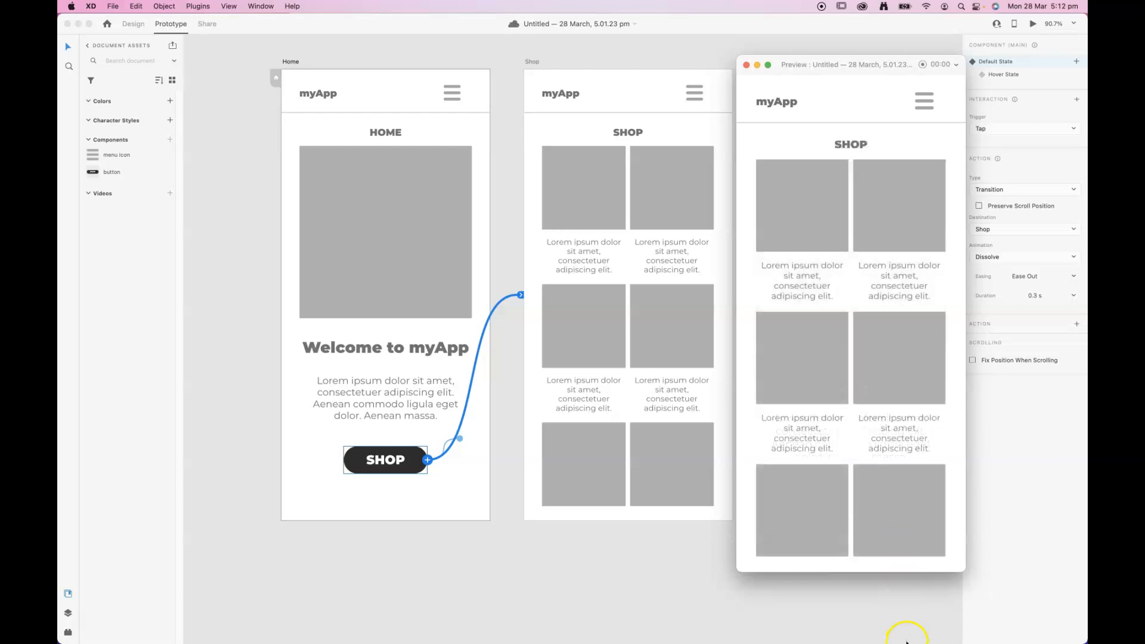
pyautogui.moveTo(905, 643)
pyautogui.moveTo(868, 63); pyautogui.dragTo(852, 54)
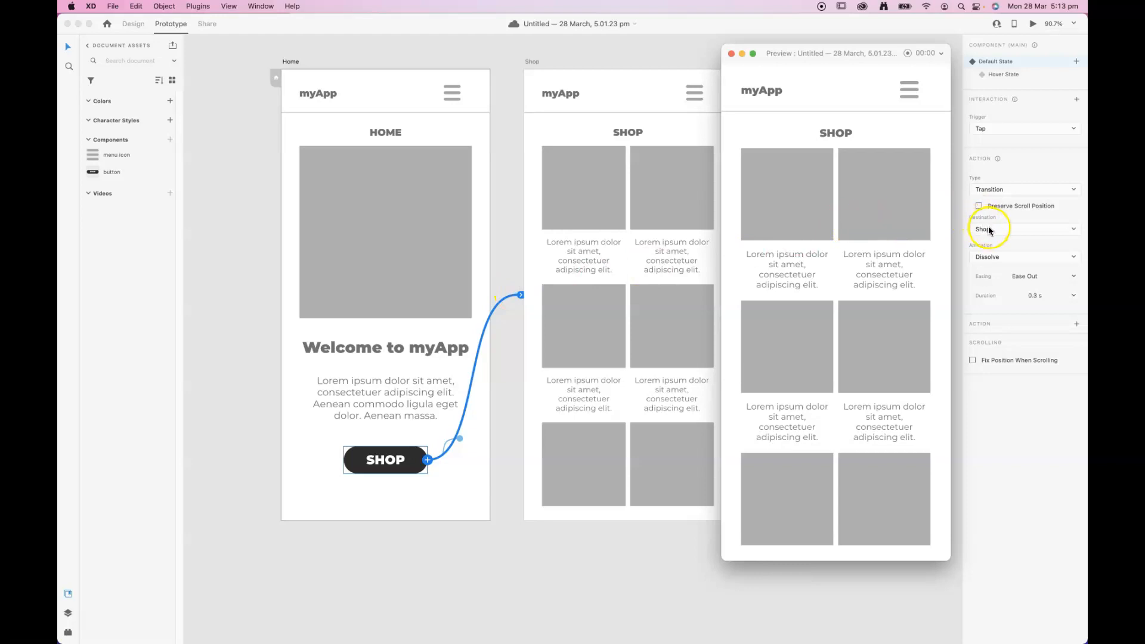
# Keep Shop as the SHOP button's tap destination and set the transition animation to Slide Left
pyautogui.click(1067, 229)
pyautogui.click(1066, 229)
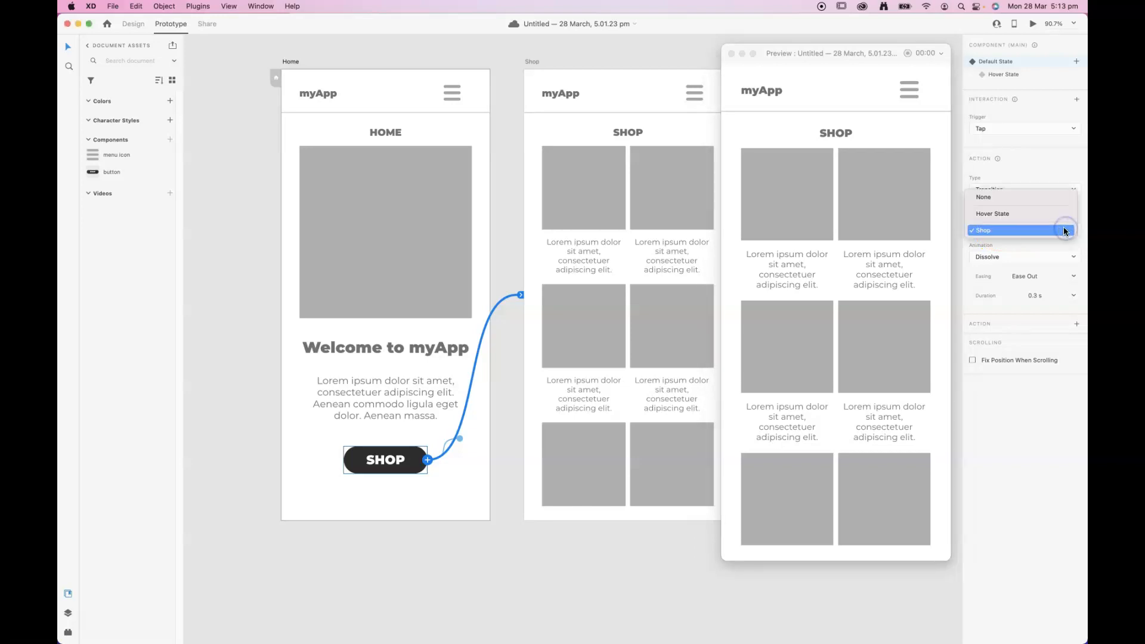
pyautogui.click(1066, 230)
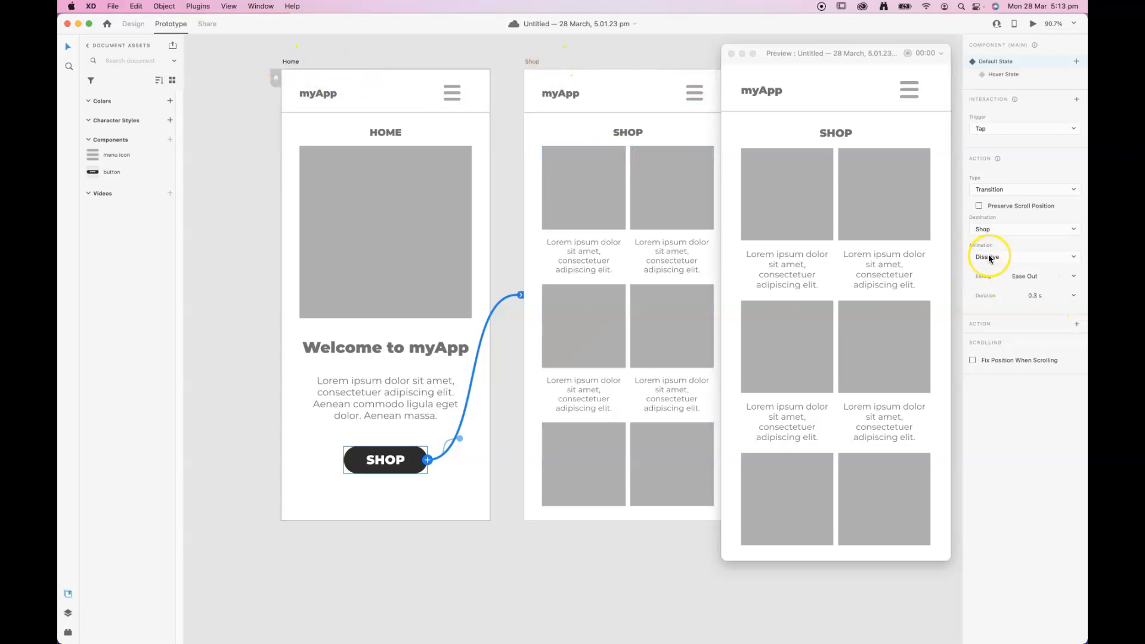
pyautogui.click(988, 258)
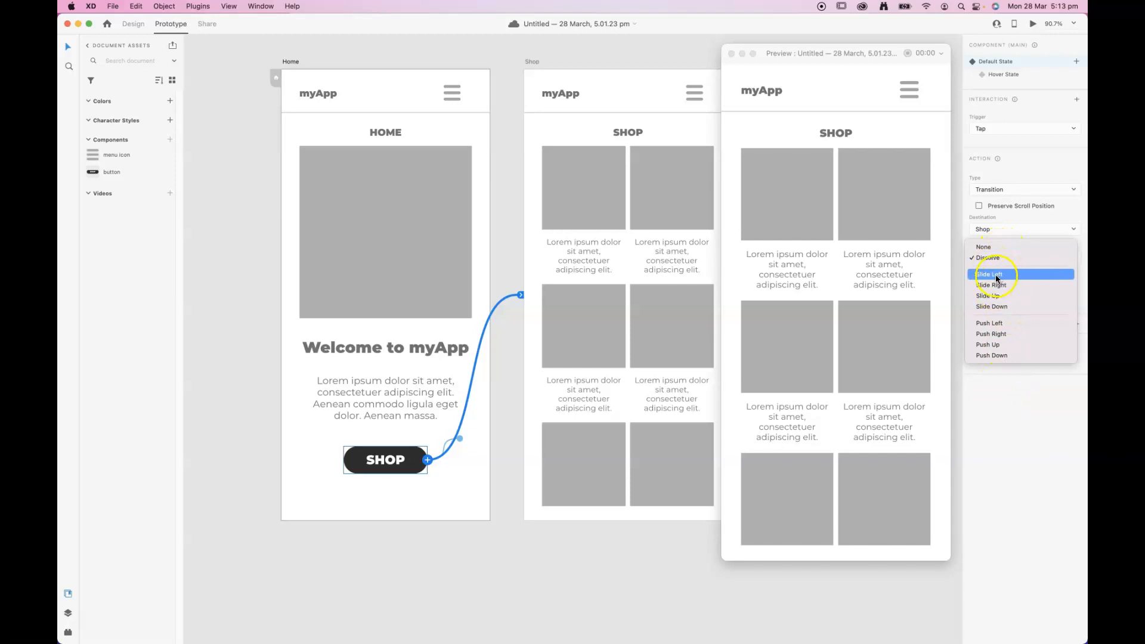
pyautogui.click(997, 274)
# Restart the preview from the Home artboard to test the SHOP button's transition, then close it and save the document
pyautogui.click(732, 53)
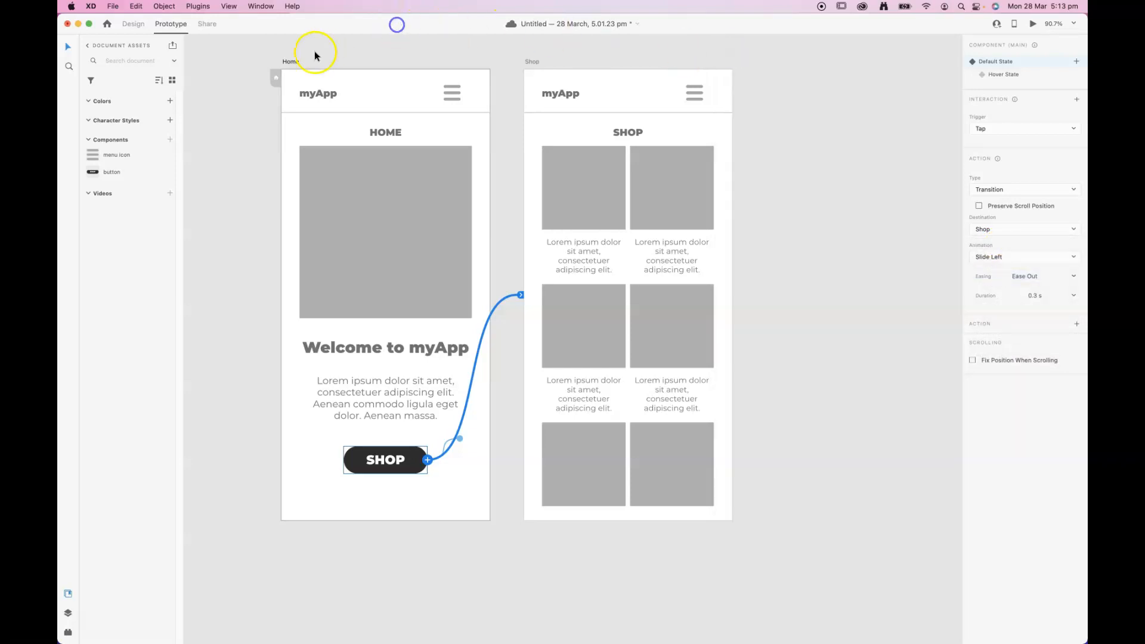
pyautogui.click(290, 61)
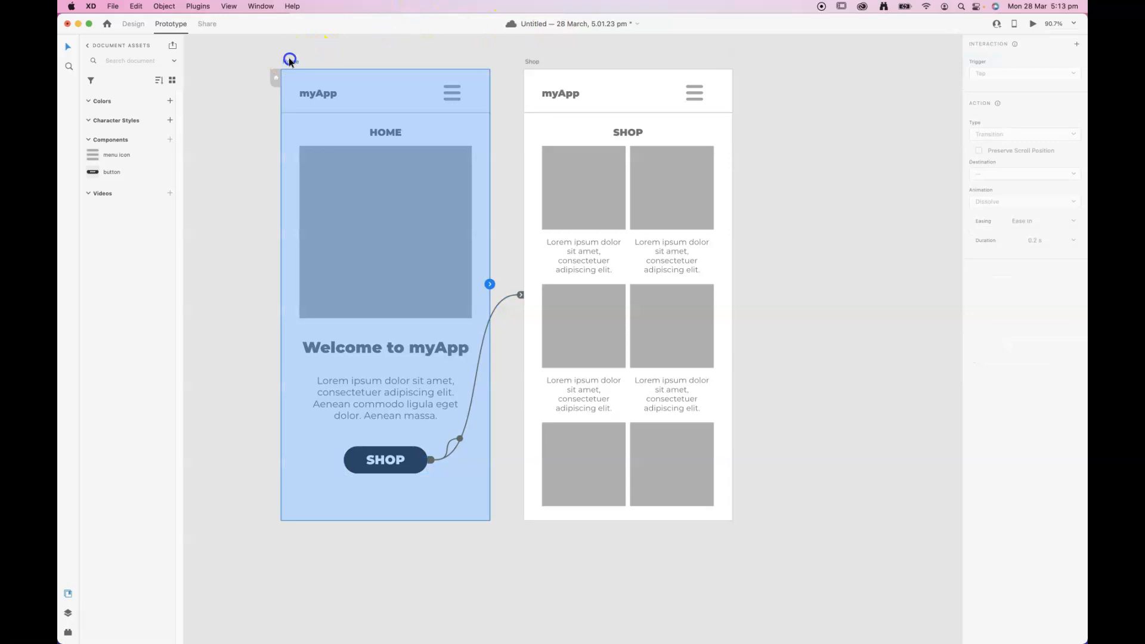
pyautogui.click(1032, 24)
pyautogui.click(860, 494)
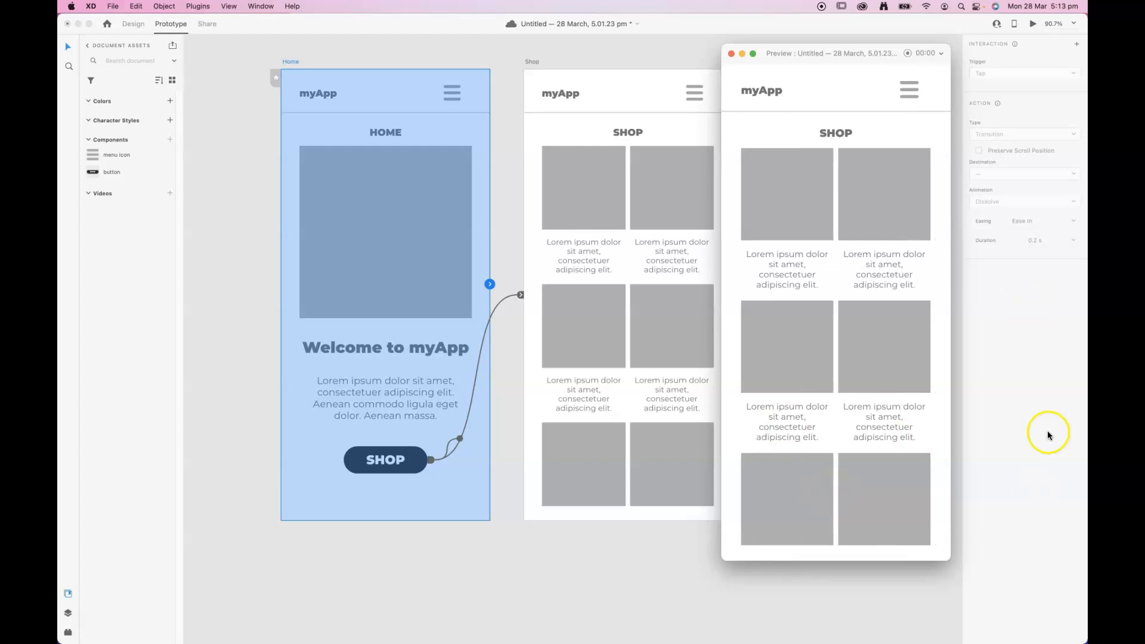
pyautogui.click(733, 54)
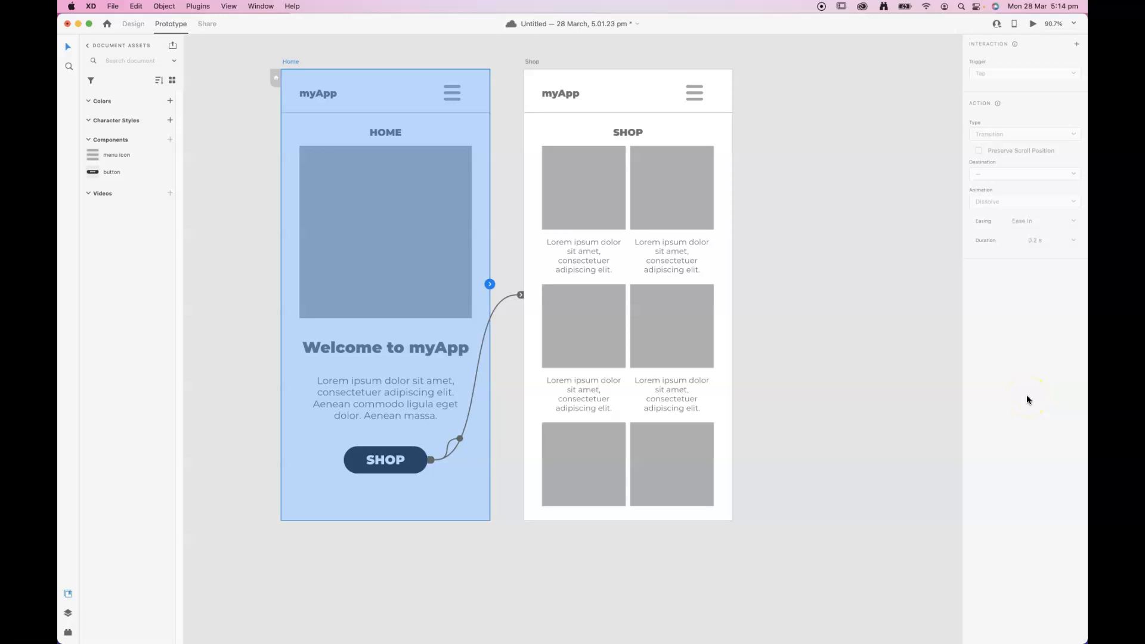
pyautogui.press('super+s')
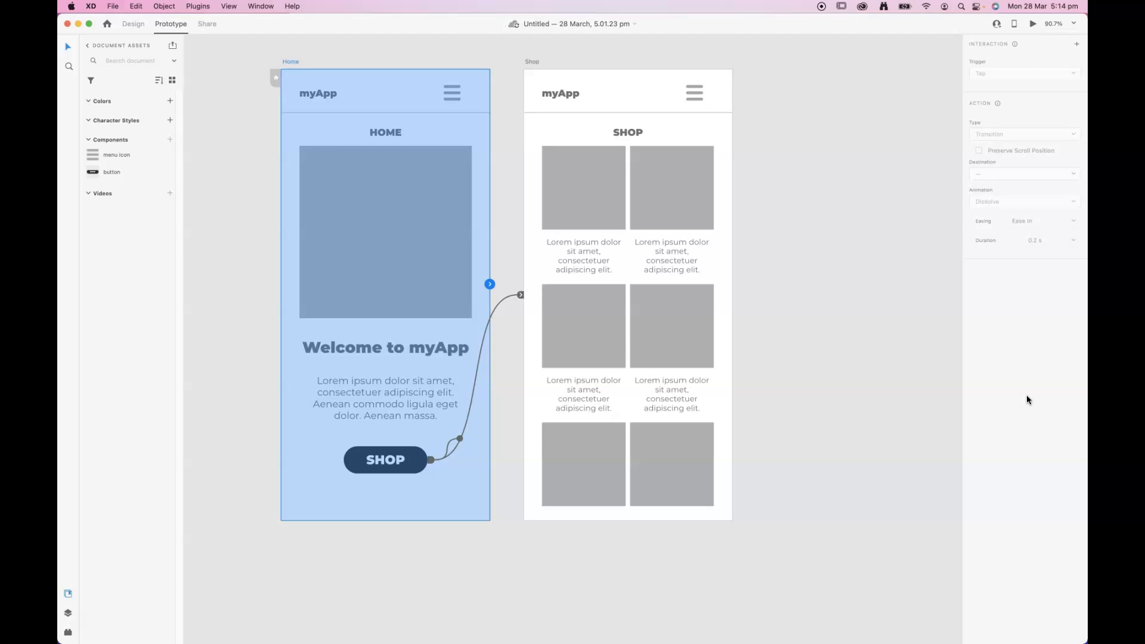